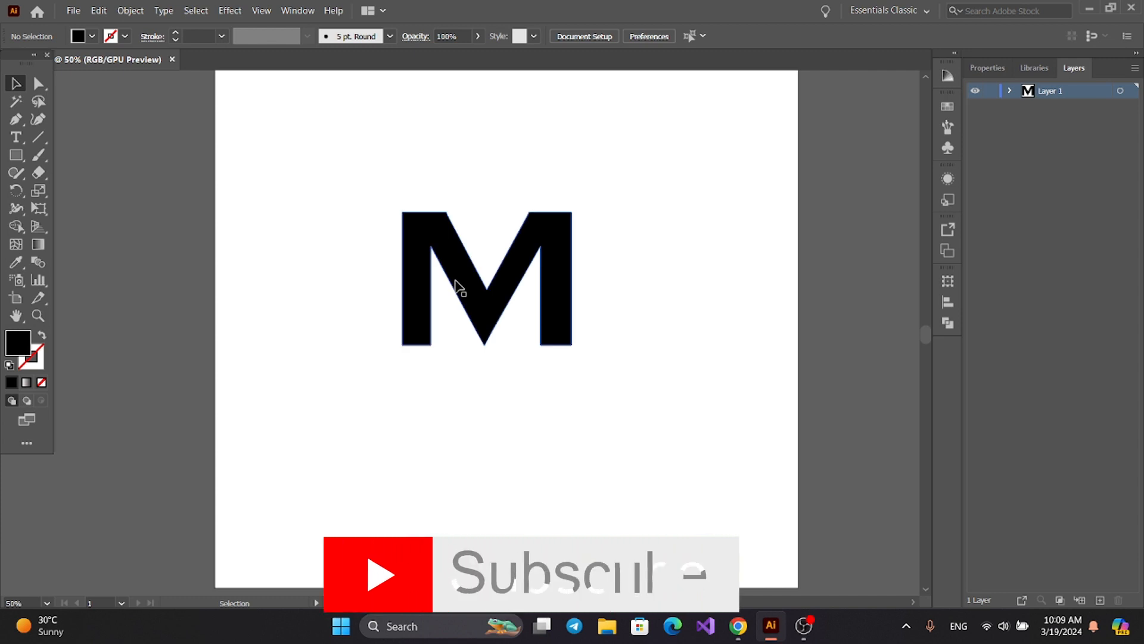
# Add a small text letter "M" above the large M and enlarge it to about 97 pt.
pyautogui.click(10, 138)
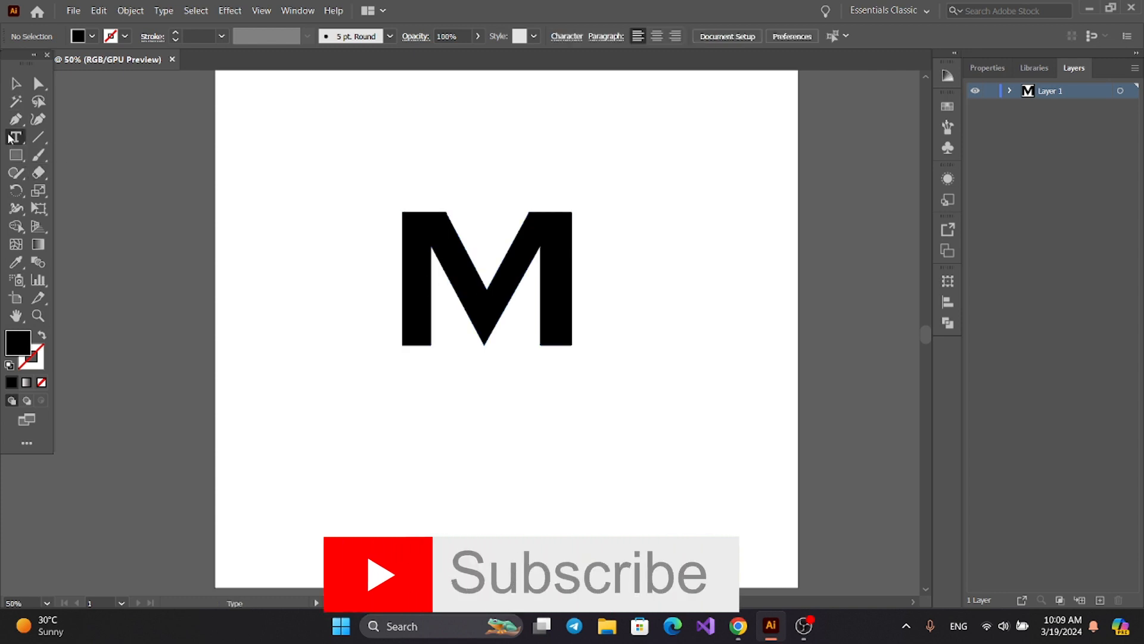
pyautogui.click(256, 132)
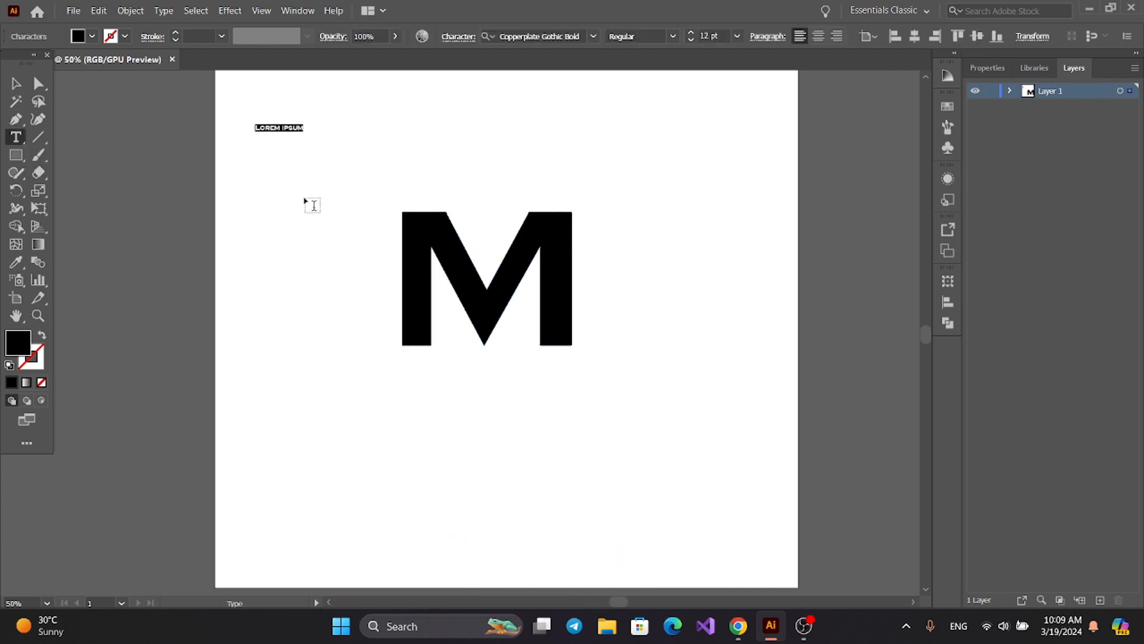
pyautogui.write('M')
pyautogui.press('Escape')
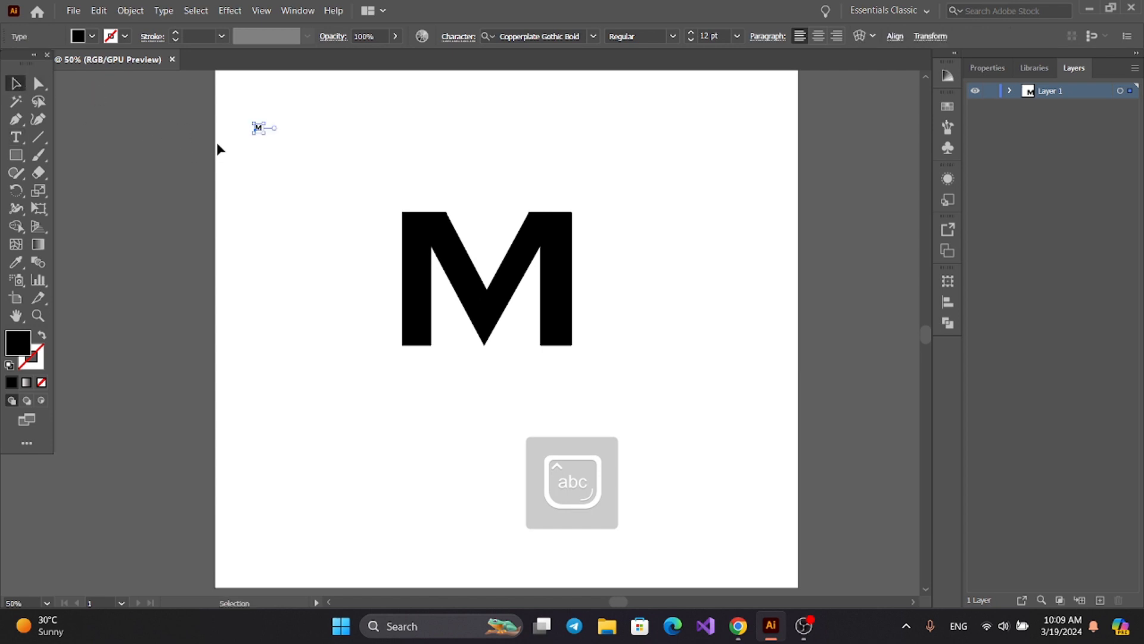
pyautogui.moveTo(268, 138); pyautogui.dragTo(310, 183)
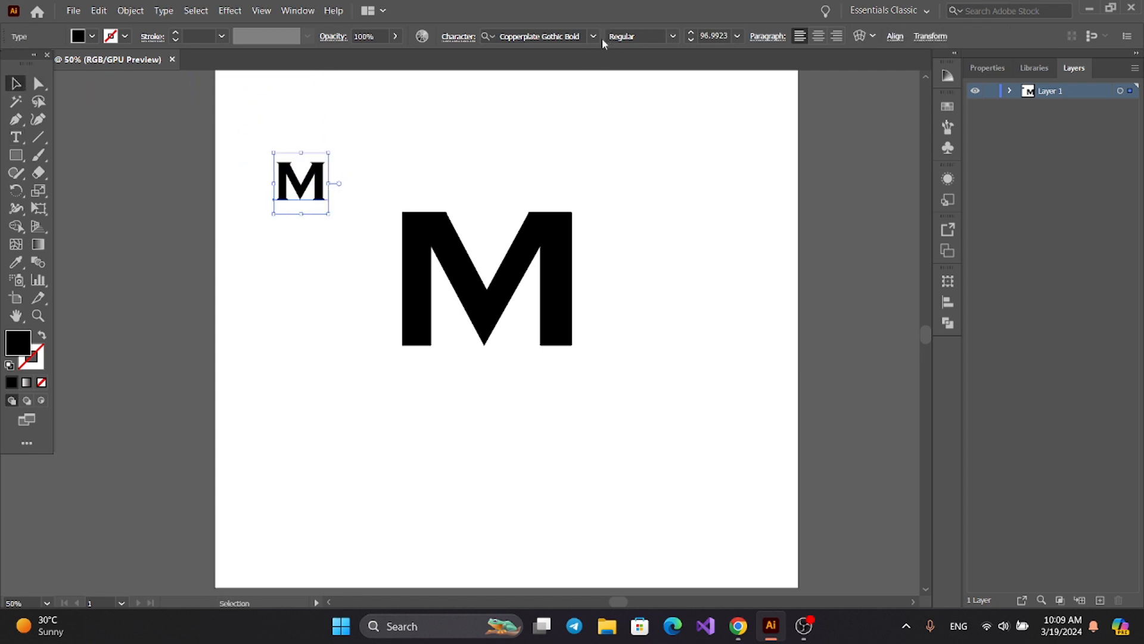
# Preview other fonts such as nevis Bold on the small M, and remove that text from the artboard.
pyautogui.click(594, 36)
pyautogui.press('Down')
pyautogui.press('Down')
pyautogui.press('Down')
pyautogui.press('Up')
pyautogui.press('Down')
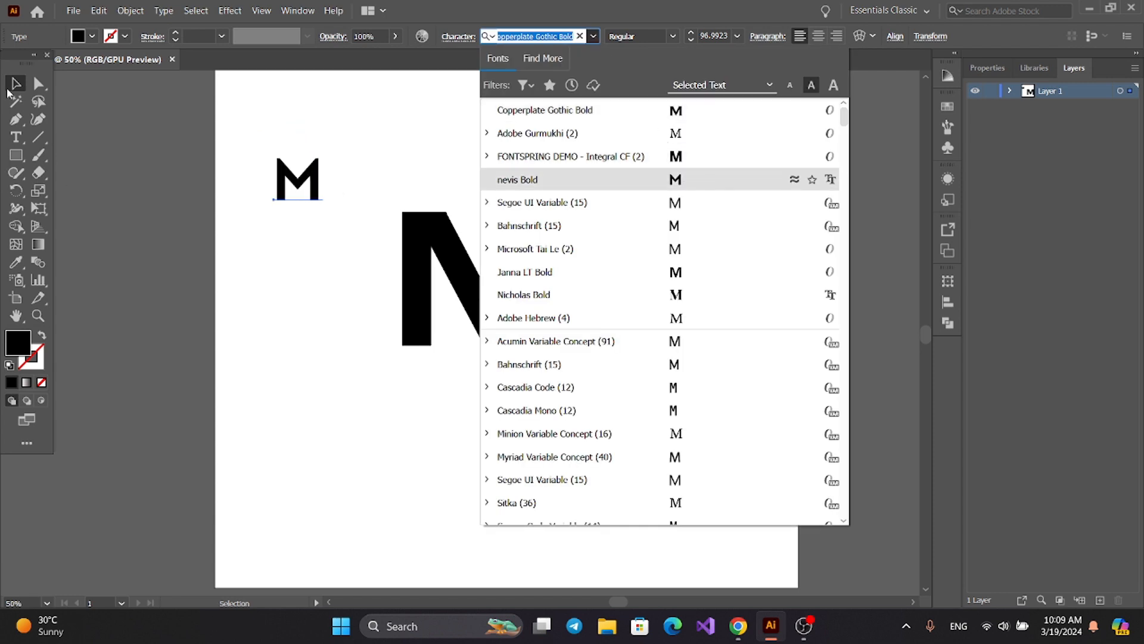
pyautogui.click(8, 91)
pyautogui.click(224, 213)
pyautogui.click(305, 182)
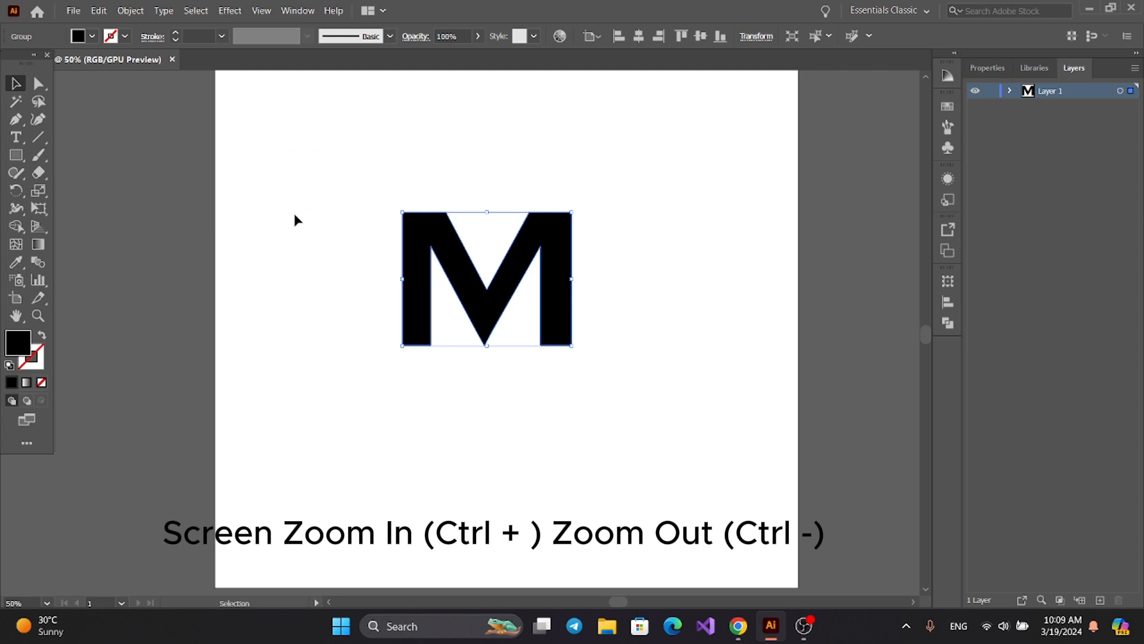
pyautogui.click(327, 261)
# Draw a wide black ellipse above the large M and paste a copy of it in front.
pyautogui.moveTo(11, 161); pyautogui.dragTo(64, 195)
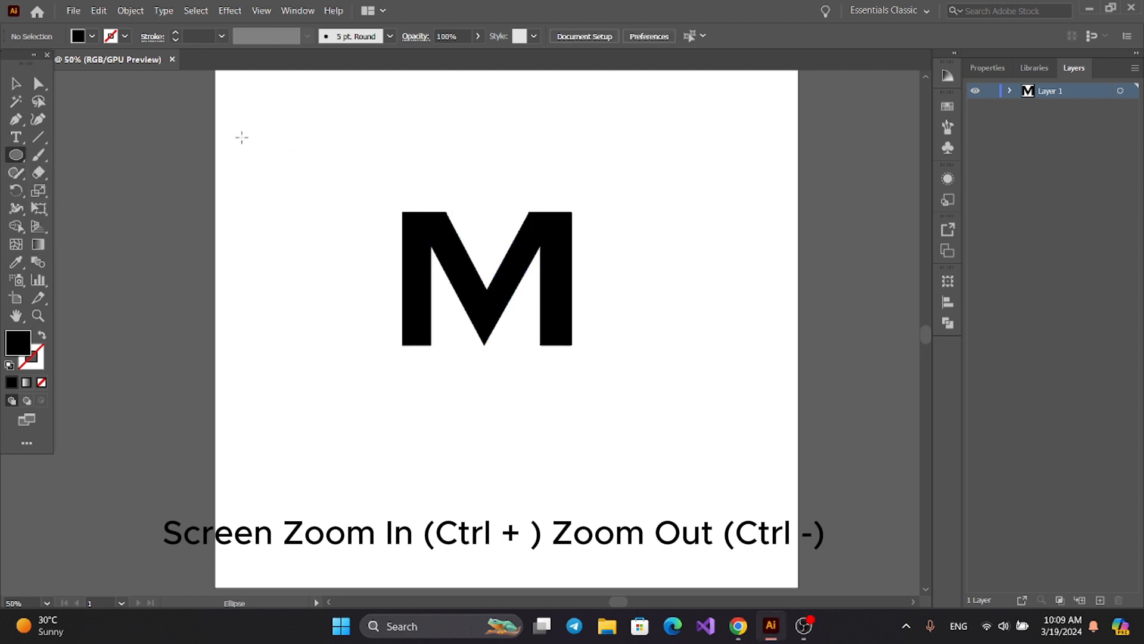
pyautogui.moveTo(231, 101); pyautogui.dragTo(452, 196)
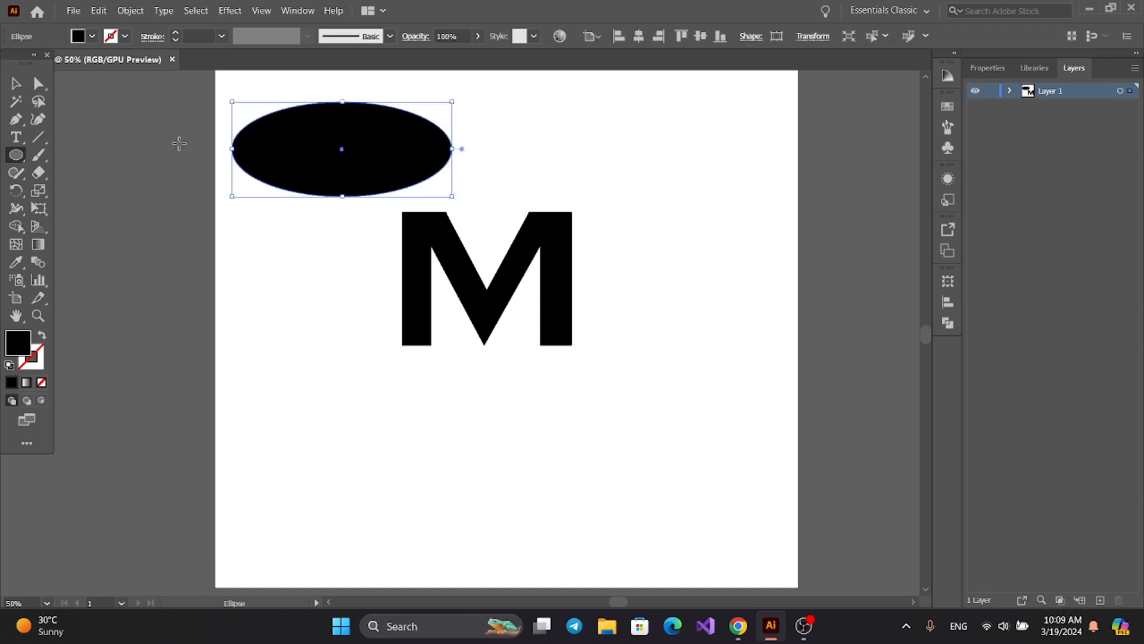
pyautogui.press('v')
pyautogui.click(95, 8)
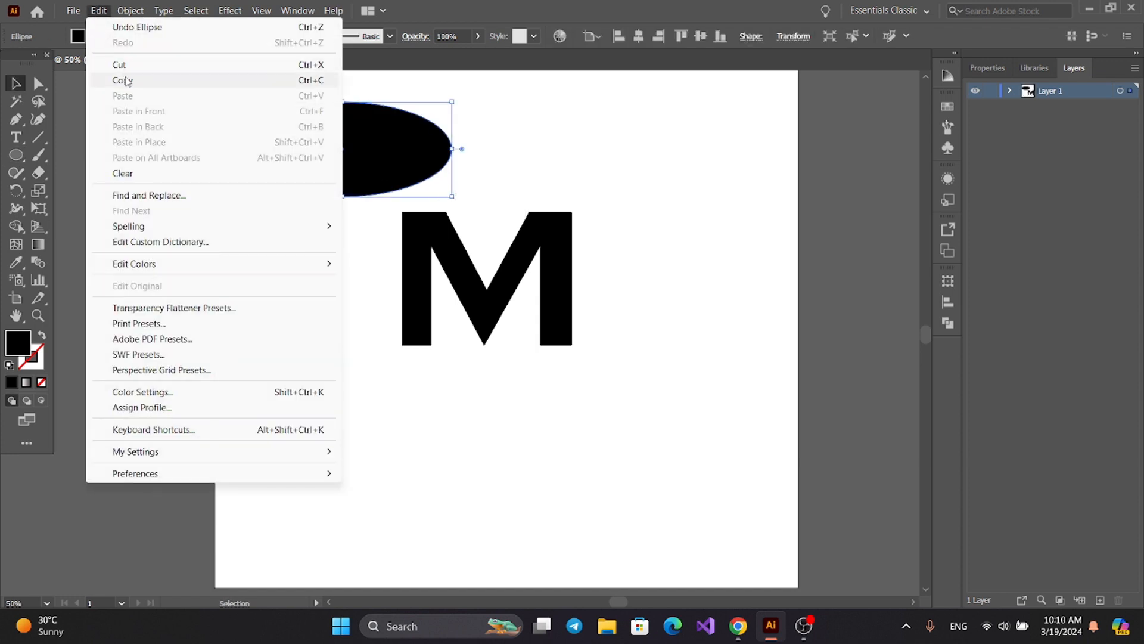
pyautogui.click(127, 81)
pyautogui.click(99, 10)
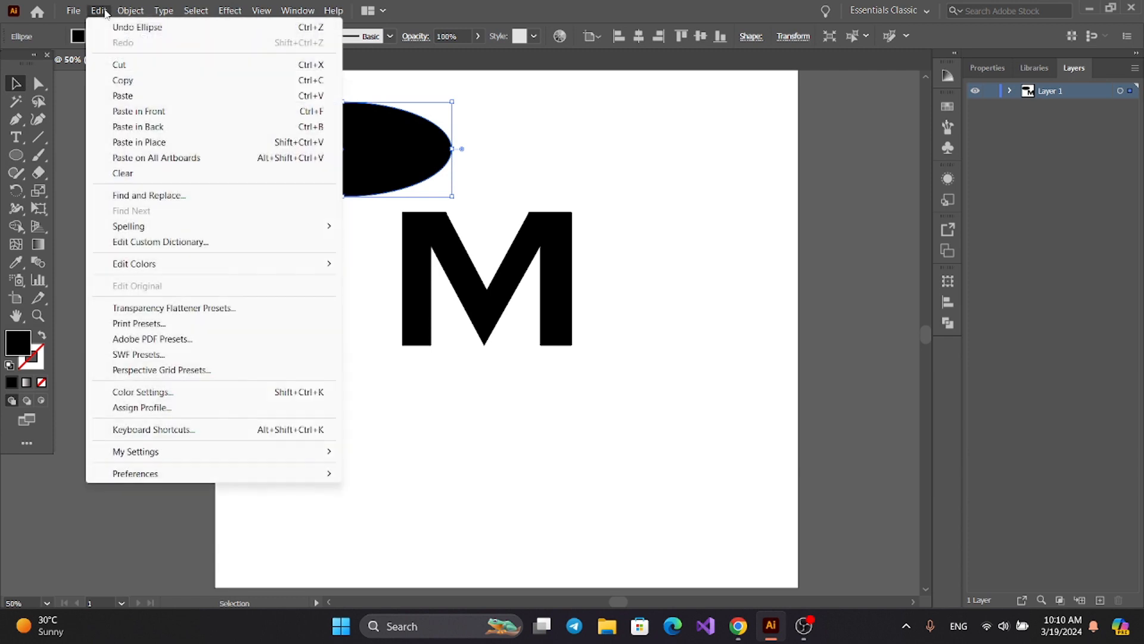
pyautogui.click(155, 114)
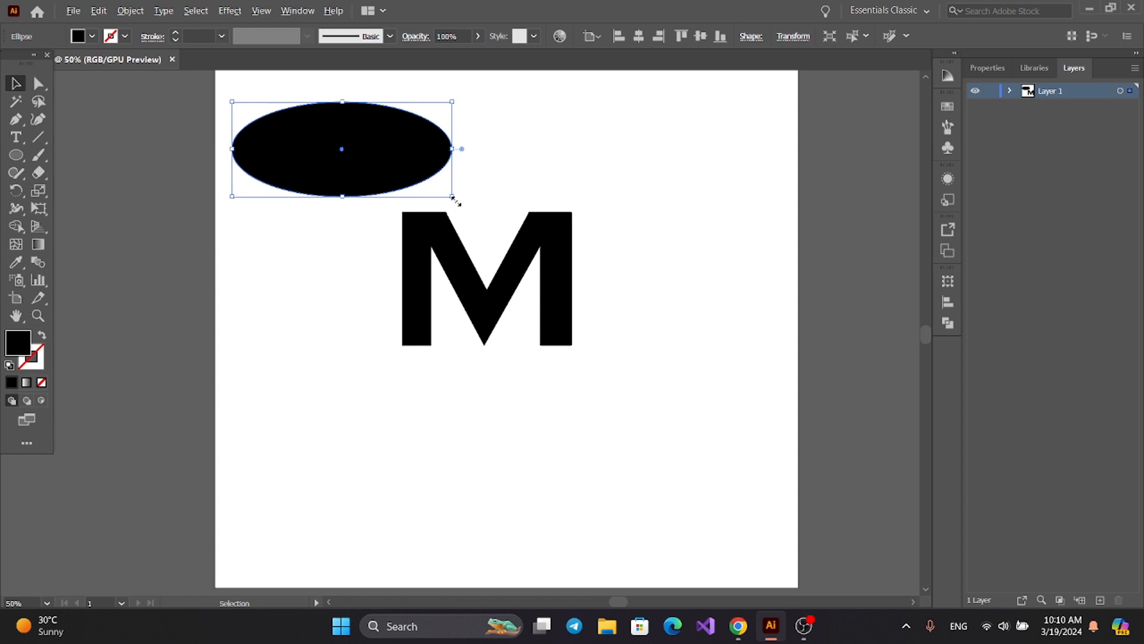
# Shrink the front ellipse copy about its center and nudge it up near the original ellipse's upper edge.
pyautogui.moveTo(453, 197); pyautogui.dragTo(443, 184)
pyautogui.hotkey('shift', 'Up')
pyautogui.hotkey('shift', 'Up')
pyautogui.hotkey('shift', 'Up')
pyautogui.press('Down')
pyautogui.press('Down')
pyautogui.press('Down')
# Divide the two overlapping ellipses with Pathfinder and ungroup the resulting pieces.
pyautogui.moveTo(214, 88); pyautogui.dragTo(468, 199)
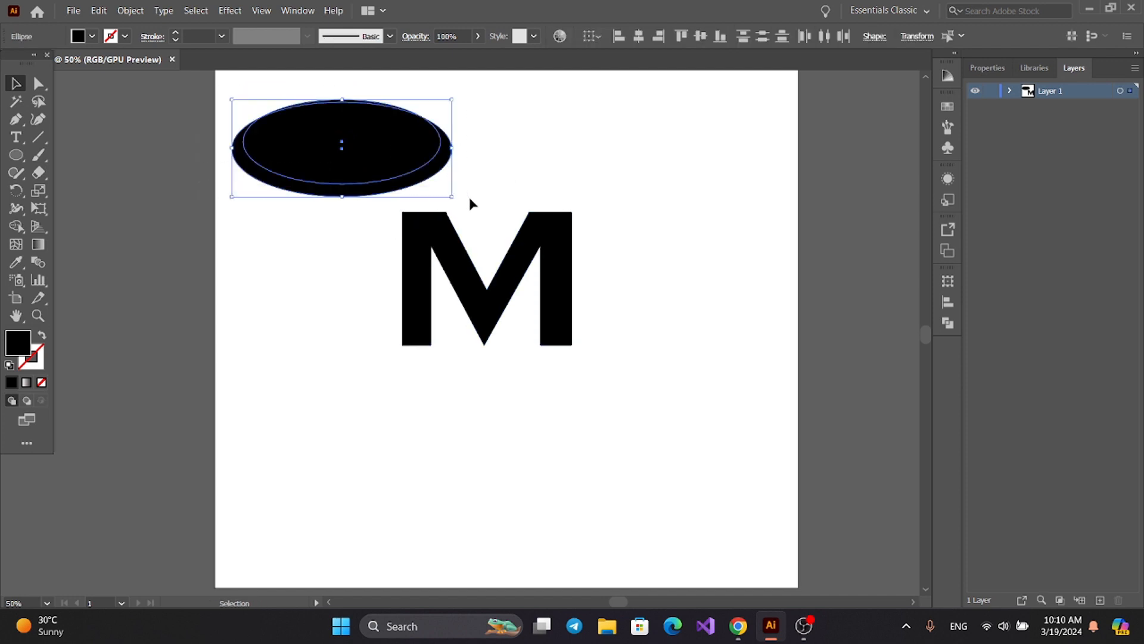
pyautogui.click(945, 323)
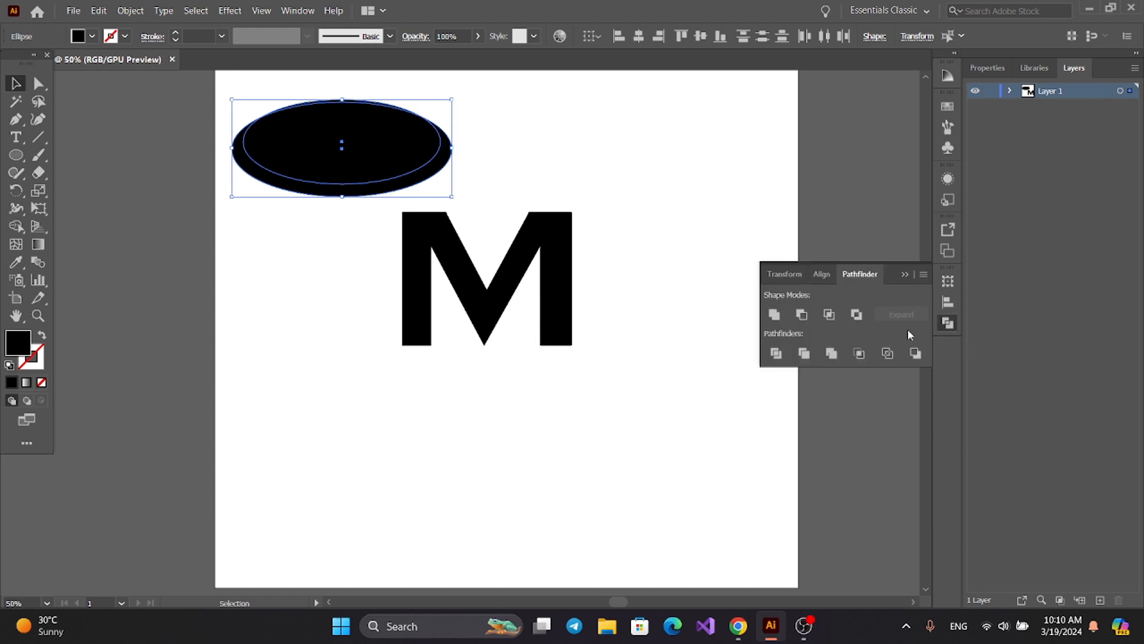
pyautogui.click(777, 354)
pyautogui.rightClick(361, 151)
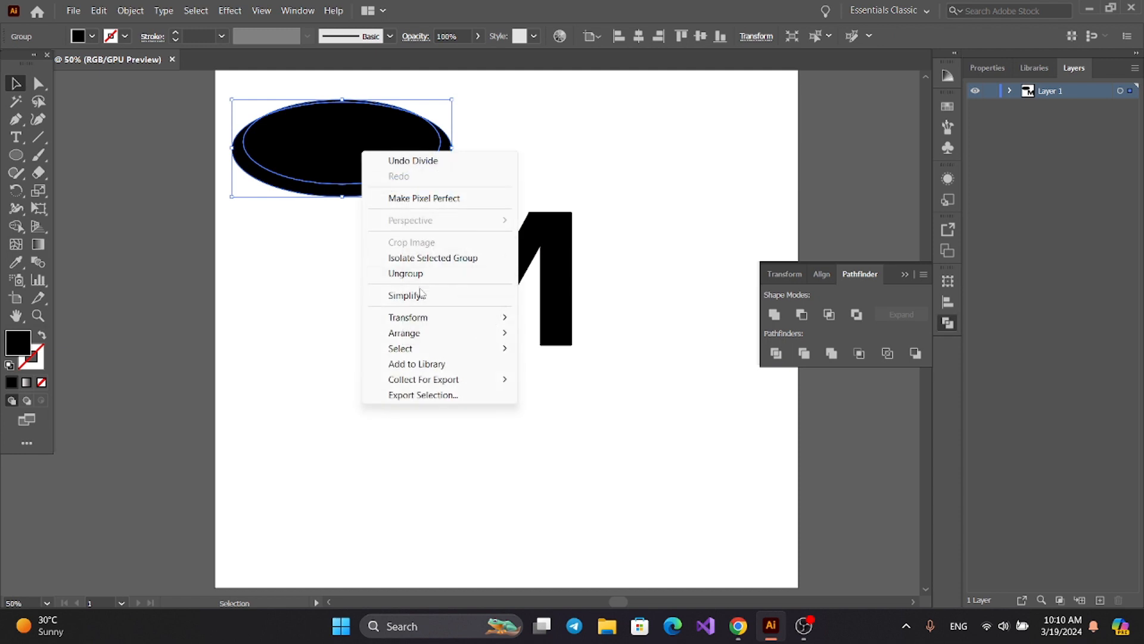
pyautogui.moveTo(430, 328)
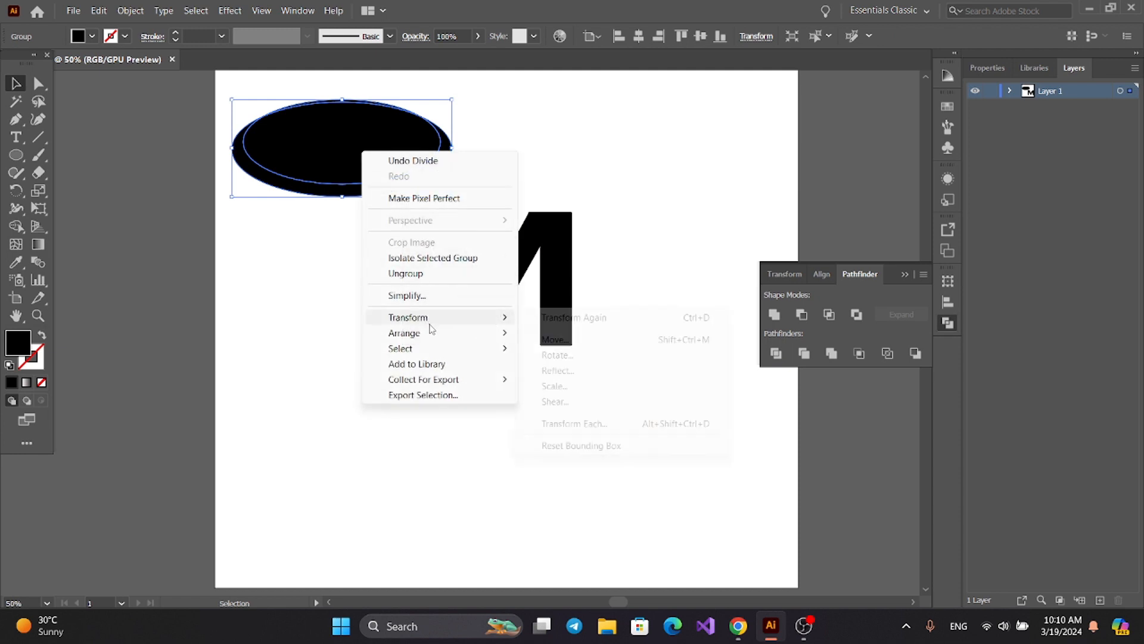
pyautogui.click(426, 273)
pyautogui.click(905, 274)
pyautogui.click(273, 267)
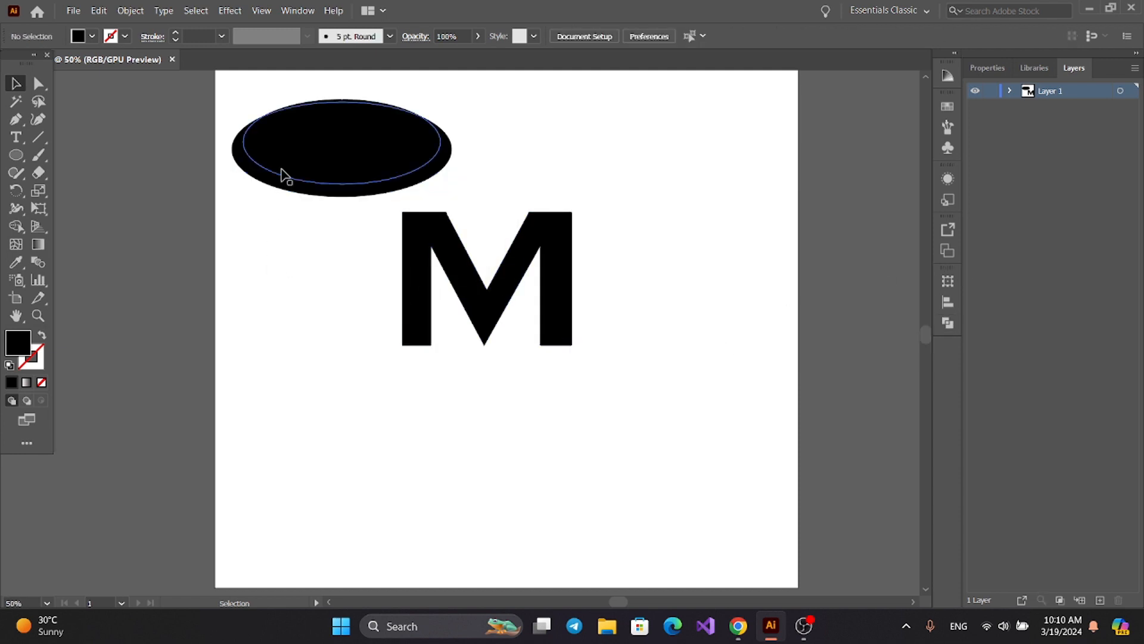
# Delete the inner ellipse and the thin upper sliver, keeping only the crescent-shaped swoosh.
pyautogui.click(294, 164)
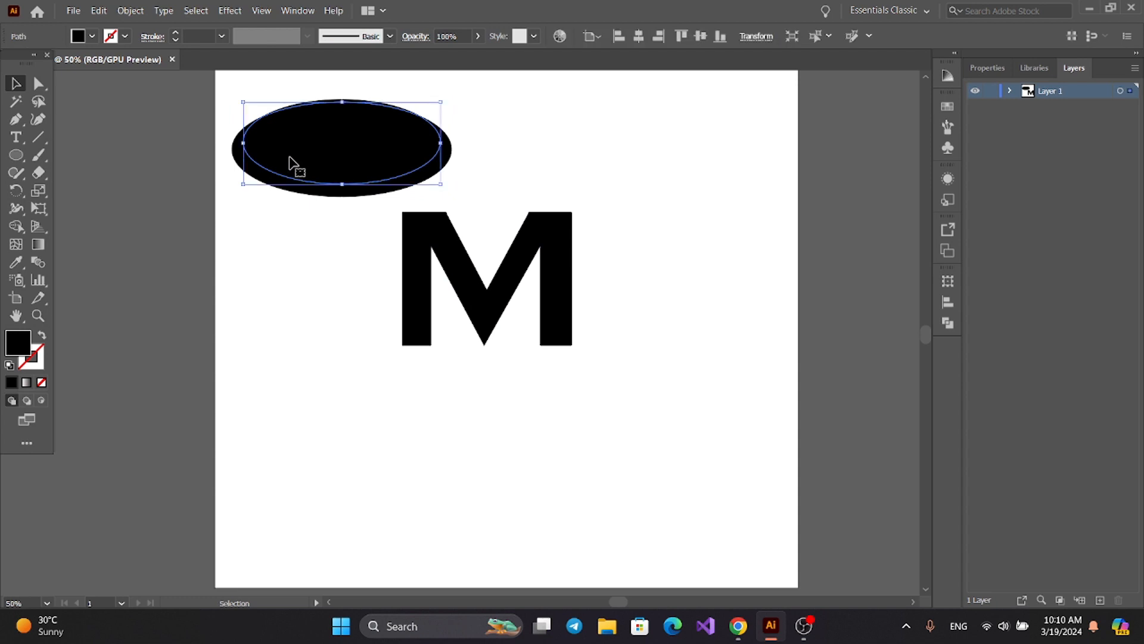
pyautogui.press('Delete')
pyautogui.moveTo(293, 88); pyautogui.dragTo(345, 136)
pyautogui.press('Delete')
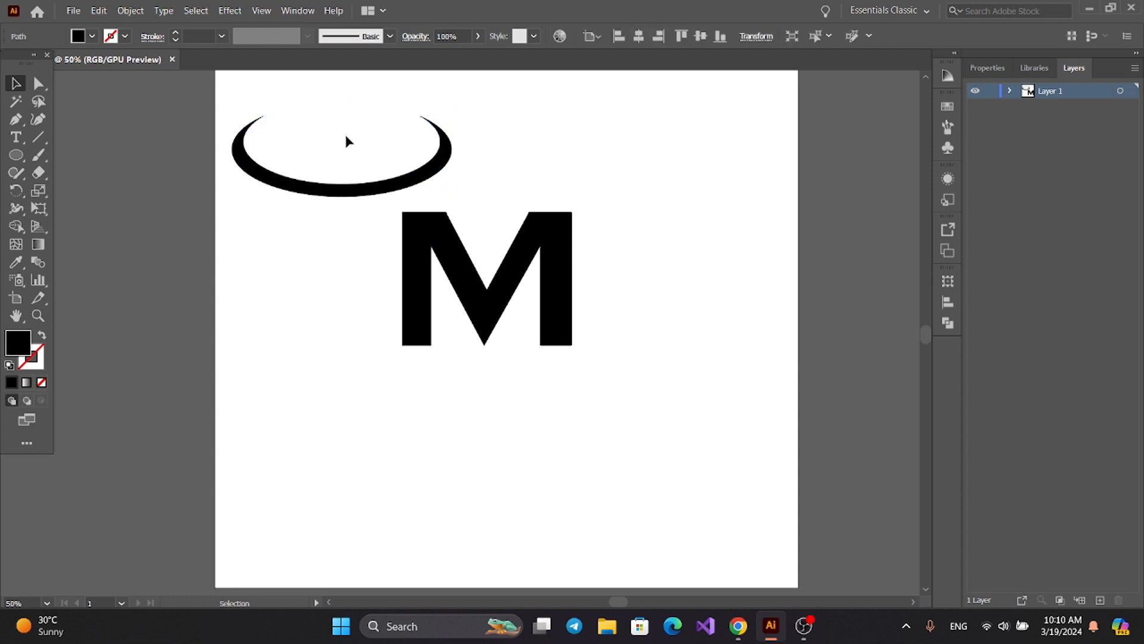
# Move the swoosh over the M and align the two shapes by their horizontal and vertical centers.
pyautogui.click(306, 188)
pyautogui.moveTo(307, 187); pyautogui.dragTo(447, 322)
pyautogui.moveTo(325, 185); pyautogui.dragTo(714, 448)
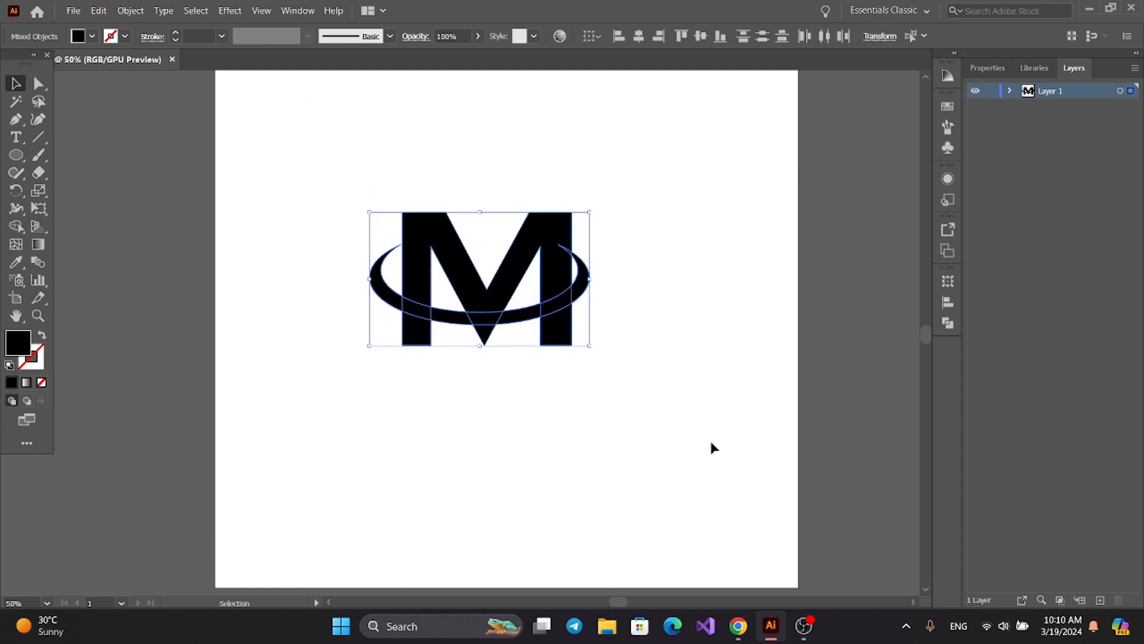
pyautogui.click(632, 38)
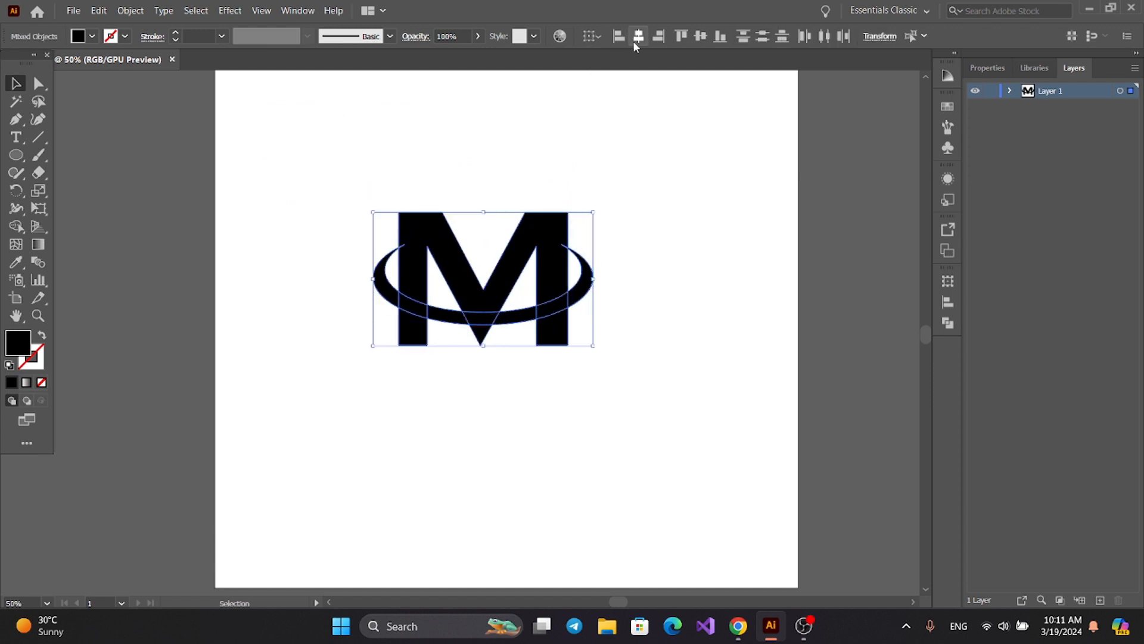
pyautogui.click(699, 38)
pyautogui.click(663, 233)
# Lower the swoosh slightly on the M, rotate it a little clockwise, and nudge it right and up.
pyautogui.click(528, 321)
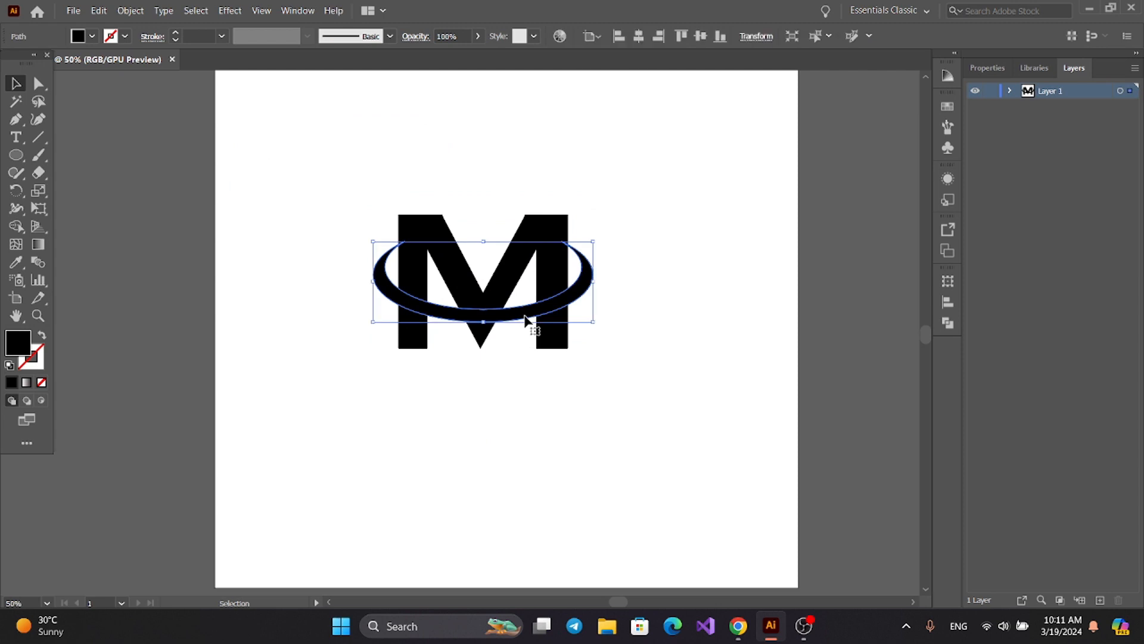
pyautogui.moveTo(525, 320); pyautogui.dragTo(526, 326)
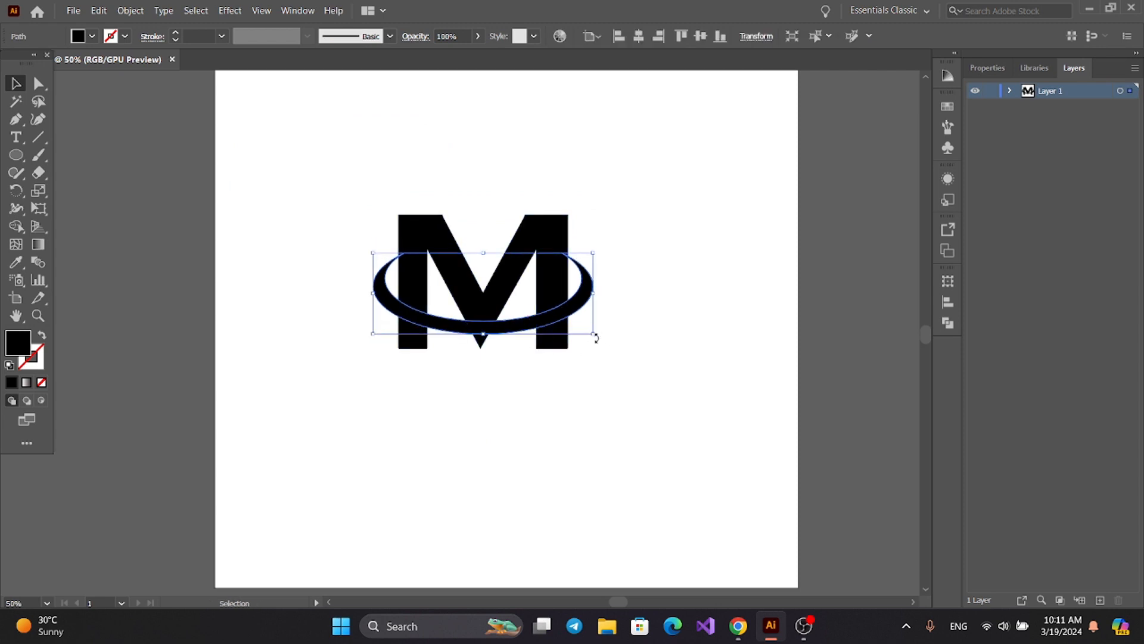
pyautogui.moveTo(594, 336); pyautogui.dragTo(601, 404)
pyautogui.press('Right')
pyautogui.press('Right')
pyautogui.press('Right')
pyautogui.press('Right')
pyautogui.press('Up')
pyautogui.press('Up')
pyautogui.press('Up')
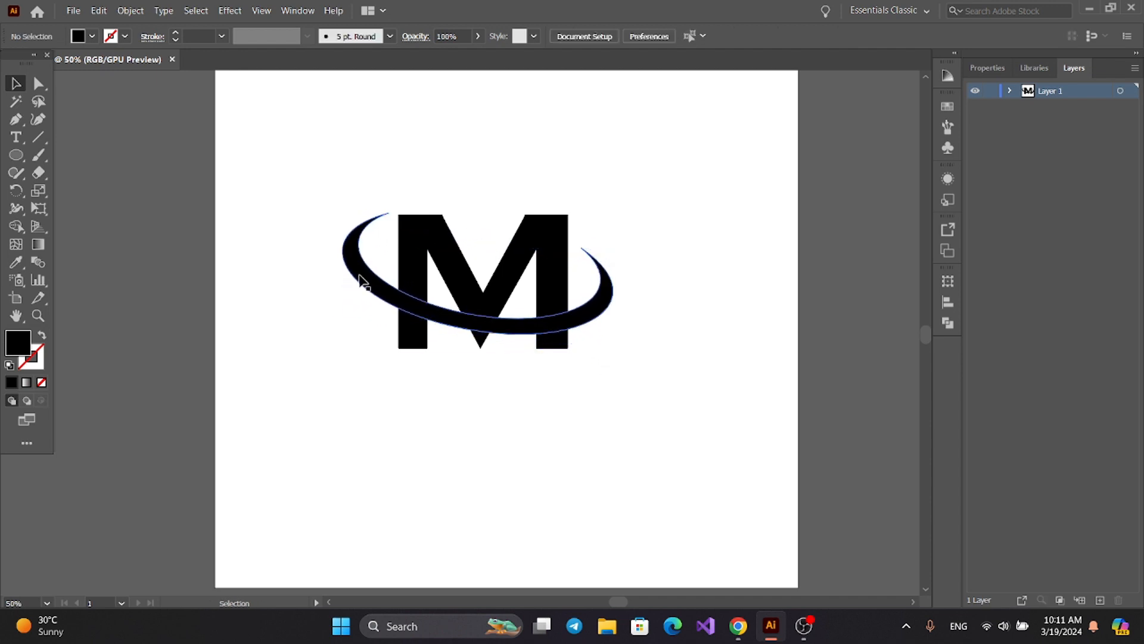
# Offset the swoosh's path by 10 px with Miter joins and a miter limit of 4.
pyautogui.click(359, 276)
pyautogui.click(130, 10)
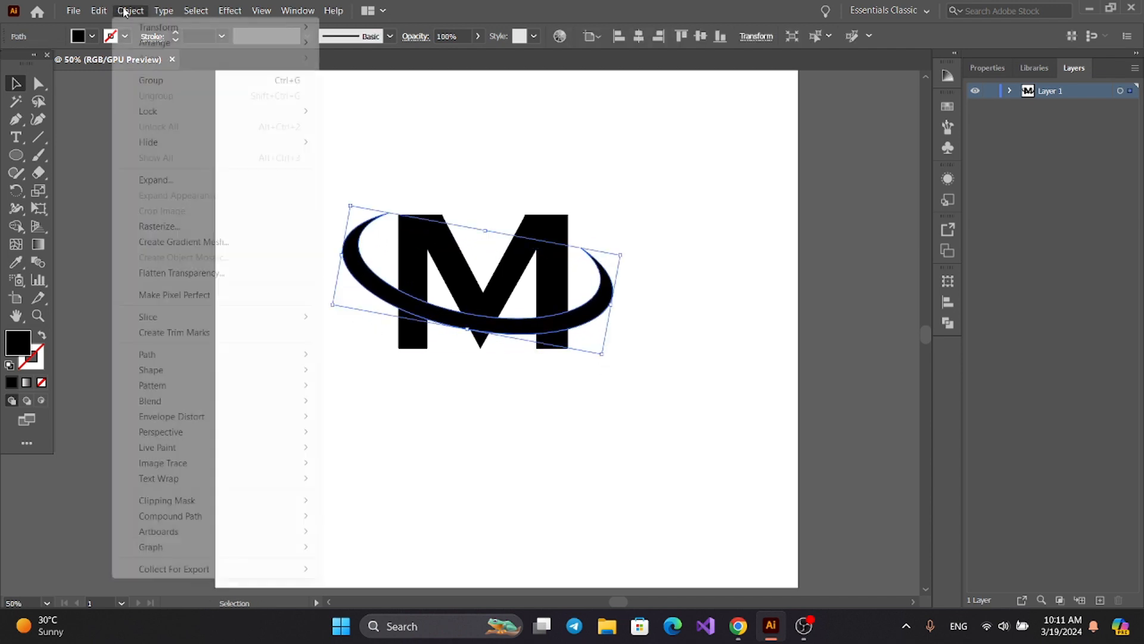
pyautogui.moveTo(194, 356)
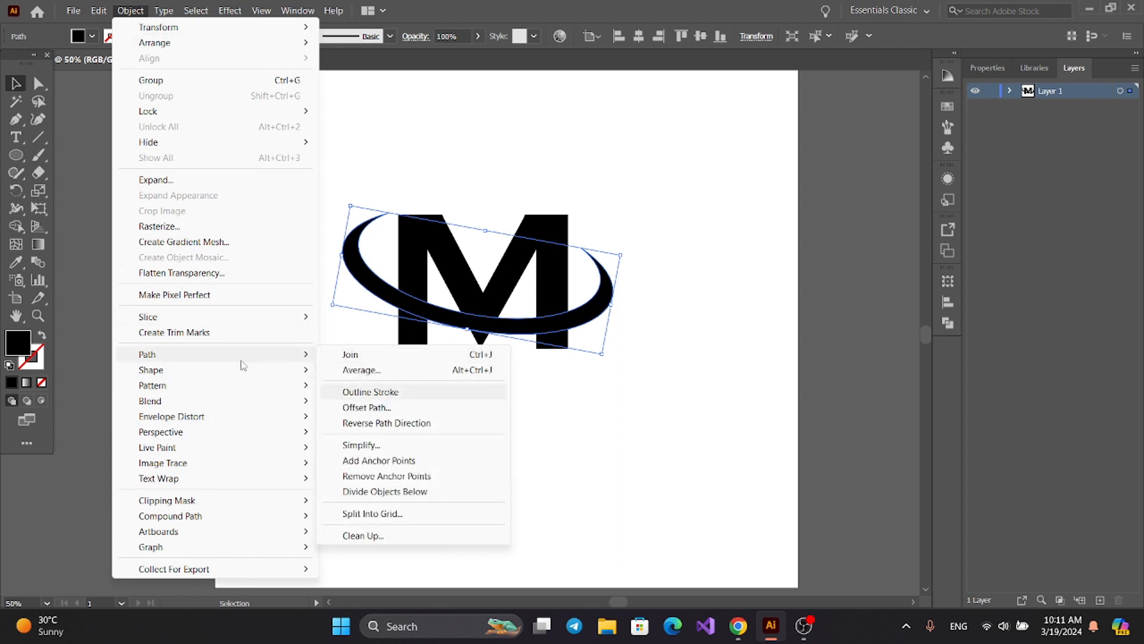
pyautogui.click(366, 407)
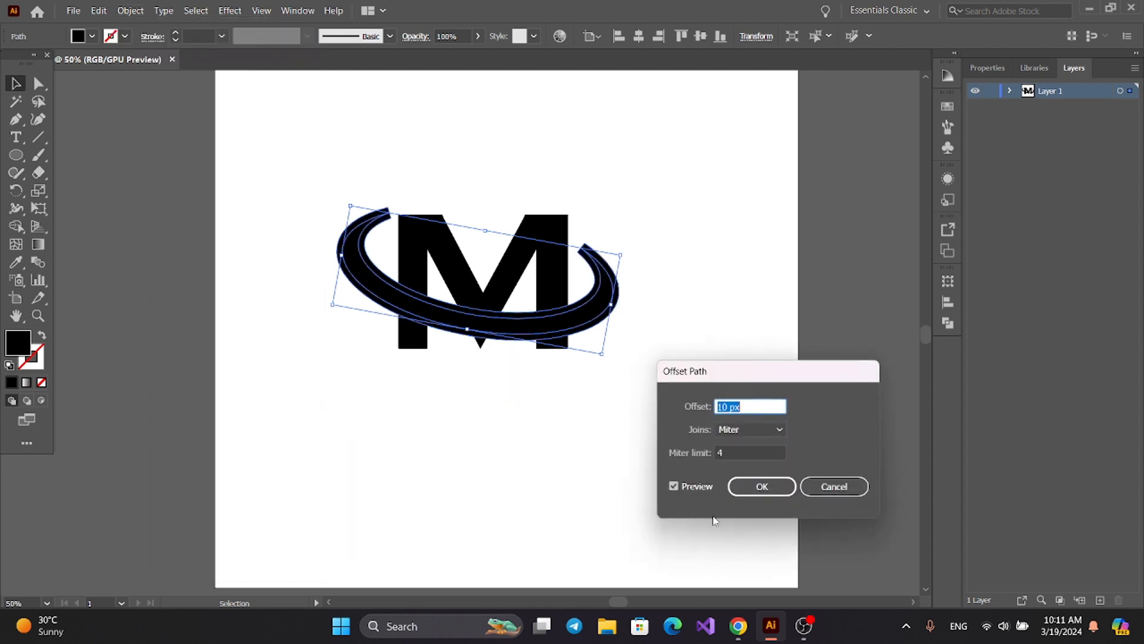
pyautogui.click(759, 487)
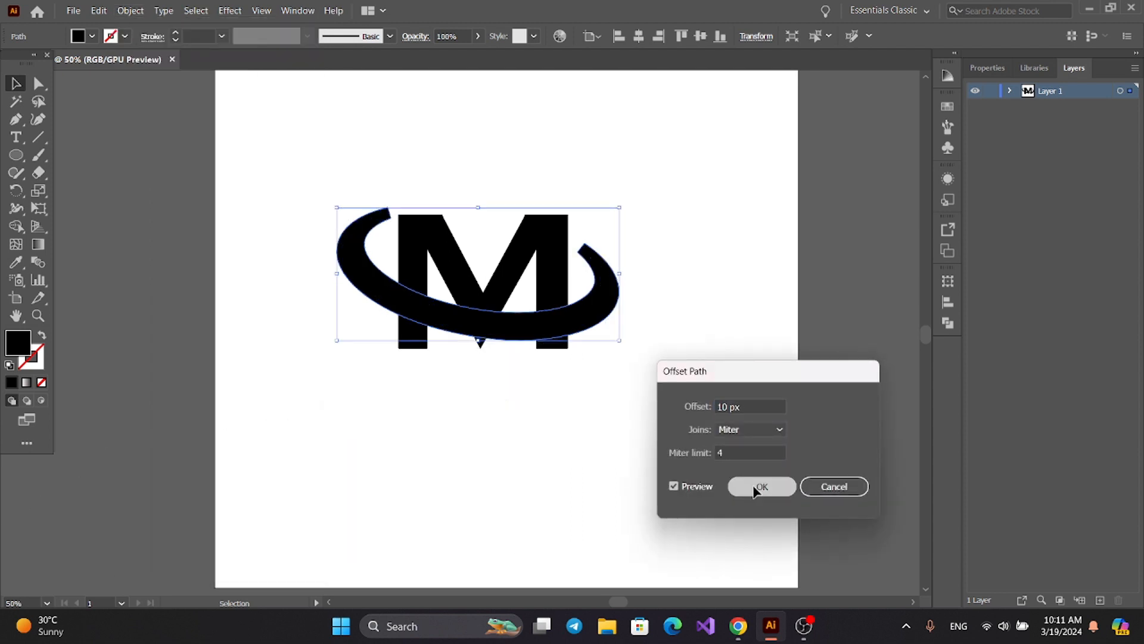
# Divide the M, the swoosh and its offset outline with Pathfinder and ungroup the pieces.
pyautogui.moveTo(293, 142); pyautogui.dragTo(870, 381)
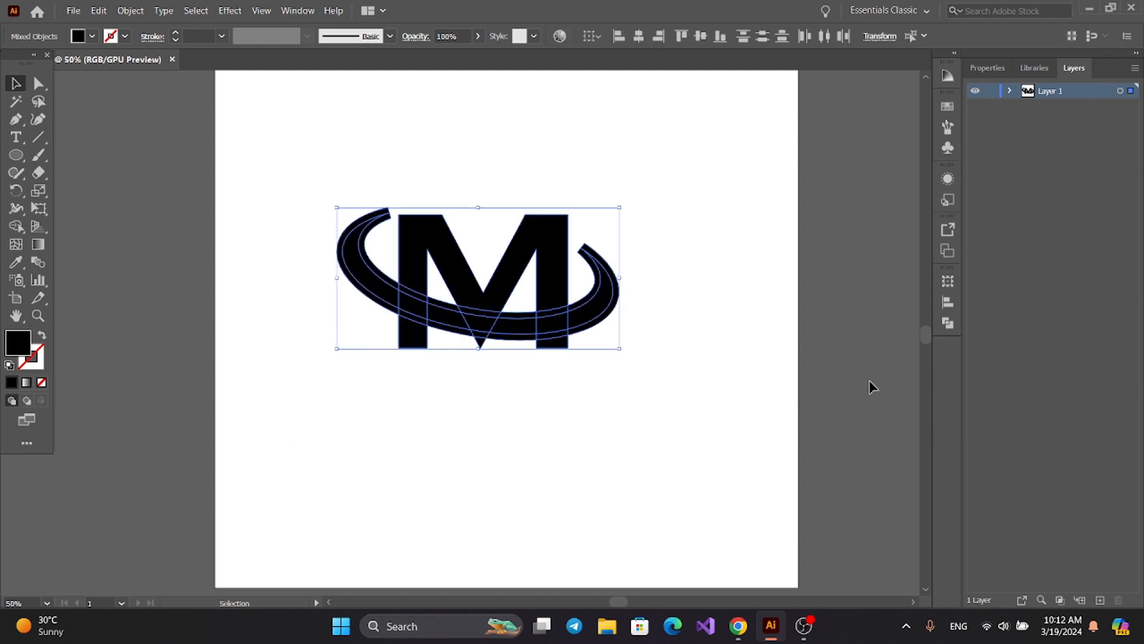
pyautogui.click(948, 323)
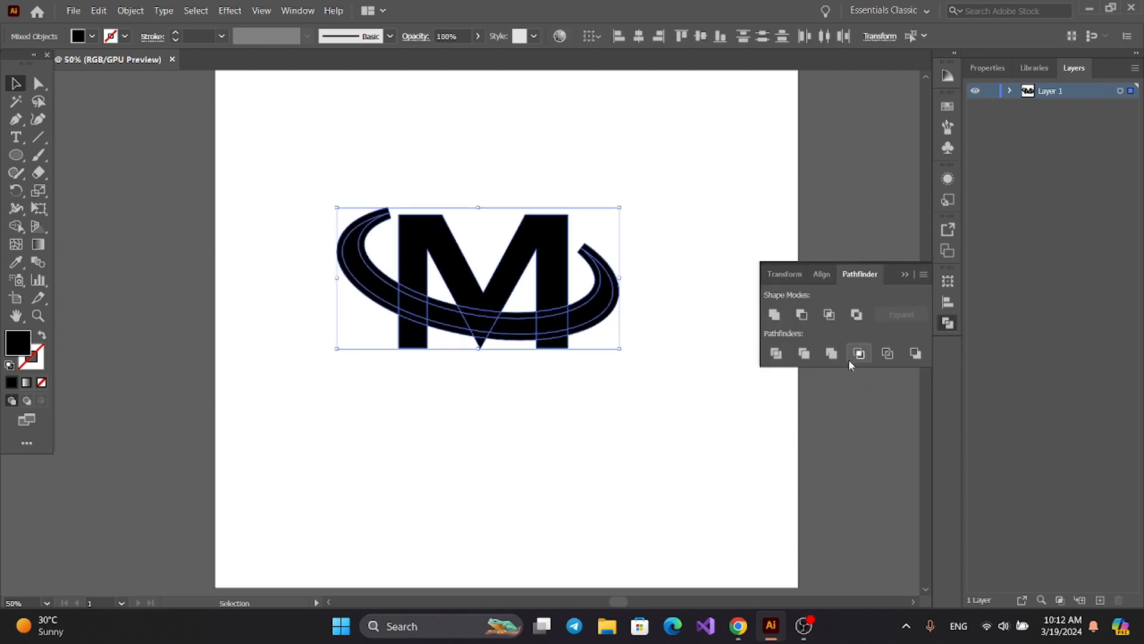
pyautogui.click(776, 353)
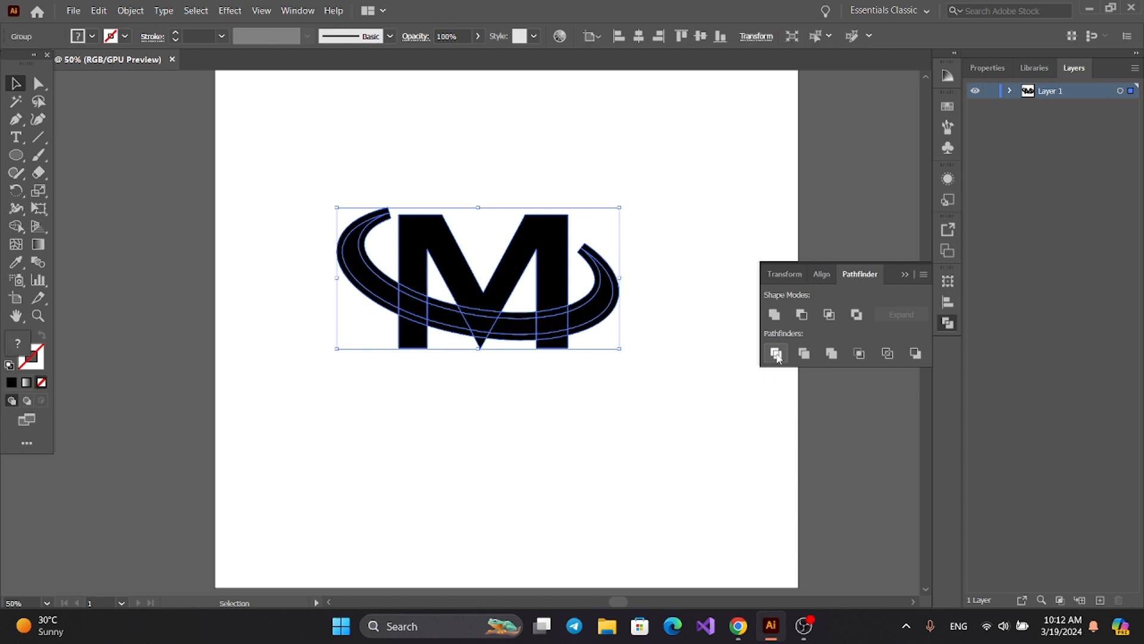
pyautogui.rightClick(564, 281)
pyautogui.click(602, 399)
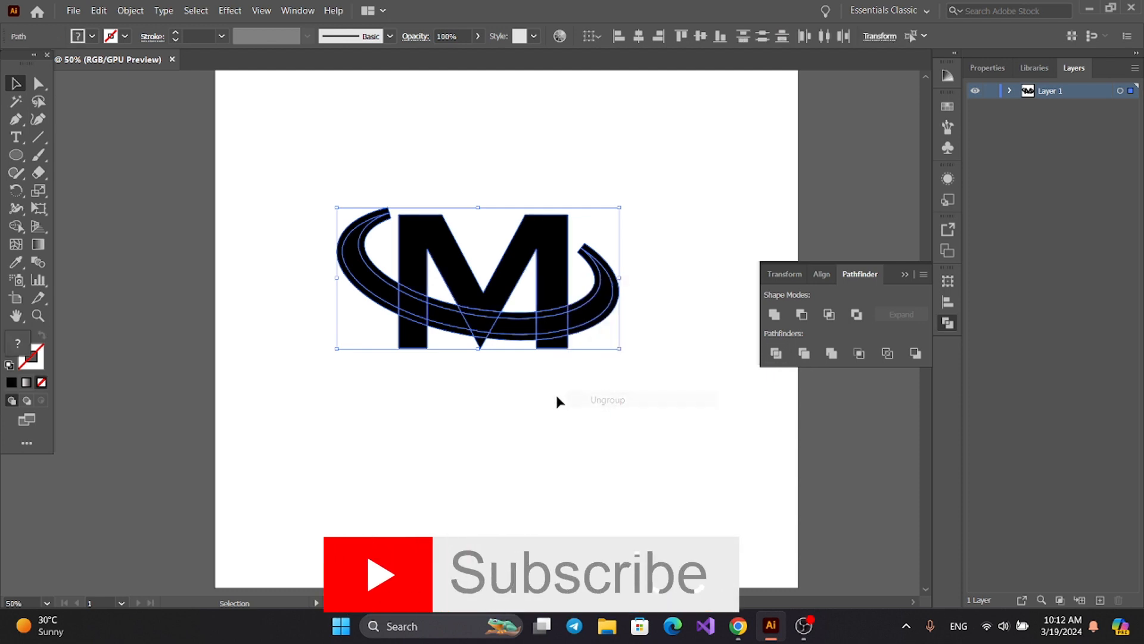
pyautogui.click(904, 275)
pyautogui.click(700, 345)
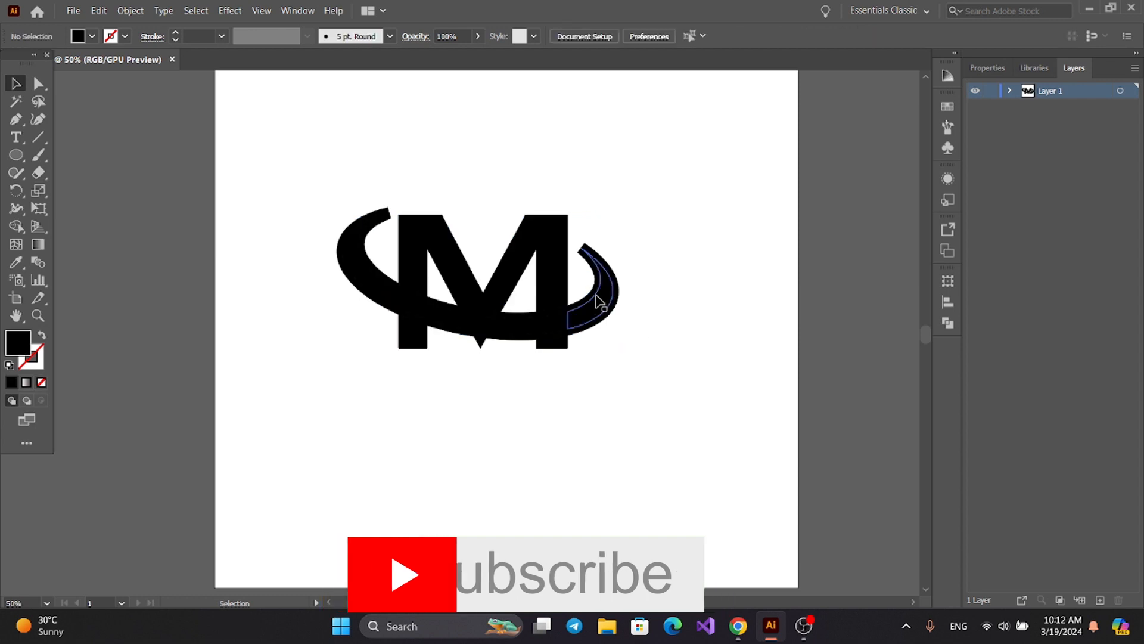
# Delete the offset outline pieces around both ends of the swoosh outside the M.
pyautogui.click(593, 296)
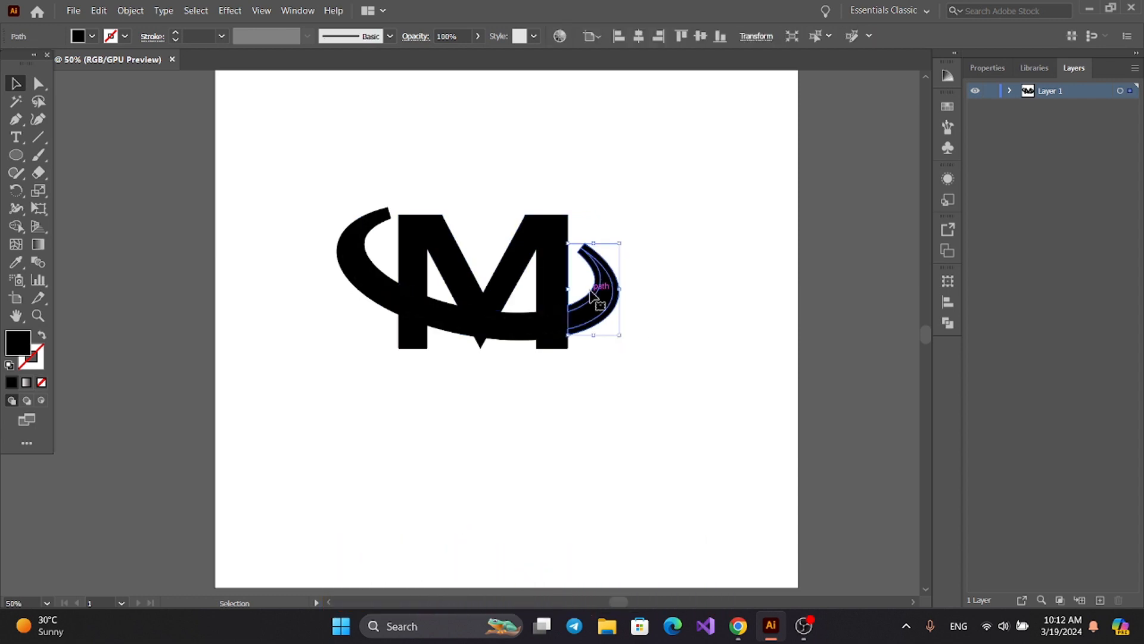
pyautogui.press('Delete')
pyautogui.click(346, 258)
pyautogui.press('Delete')
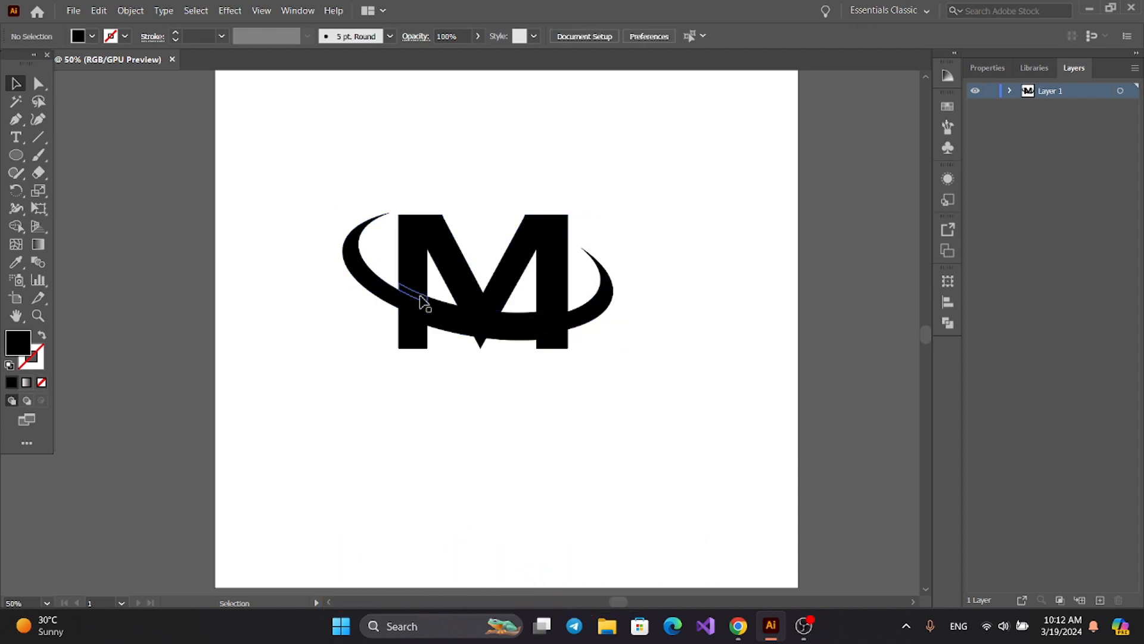
# Delete the offset outline pieces crossing the M above the swoosh to cut a gap through the letter.
pyautogui.click(422, 296)
pyautogui.press('Delete')
pyautogui.click(452, 304)
pyautogui.press('Delete')
pyautogui.click(484, 312)
pyautogui.press('Delete')
pyautogui.click(527, 315)
pyautogui.press('Delete')
pyautogui.click(554, 316)
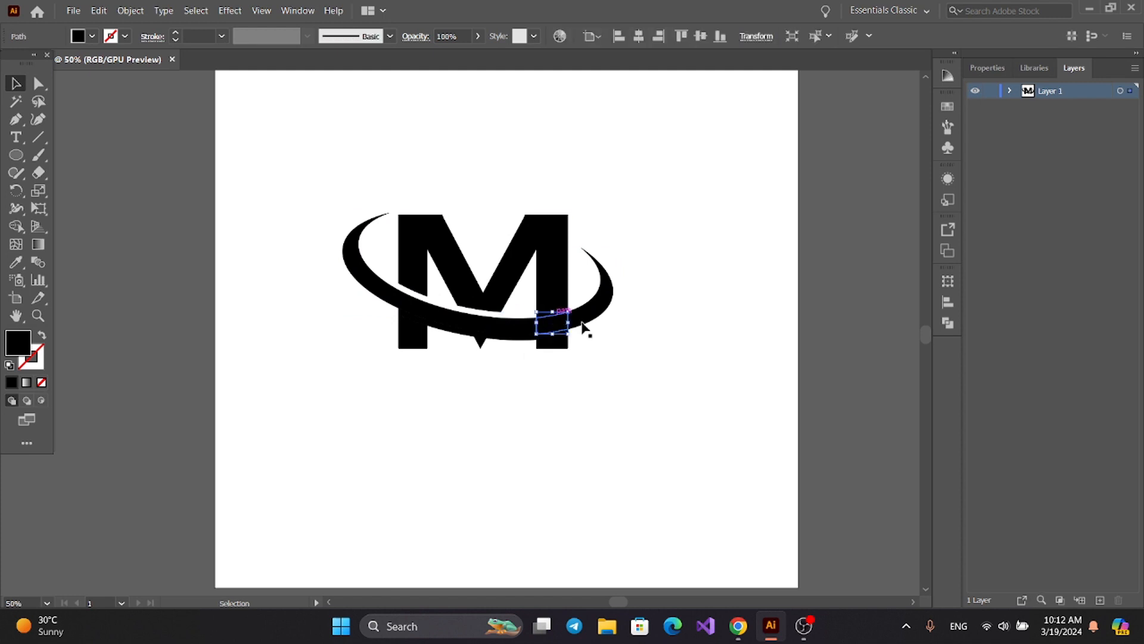
pyautogui.press('Delete')
# Select all the remaining M and swoosh pieces and merge the touching ones with Pathfinder.
pyautogui.moveTo(297, 164); pyautogui.dragTo(700, 434)
pyautogui.click(949, 322)
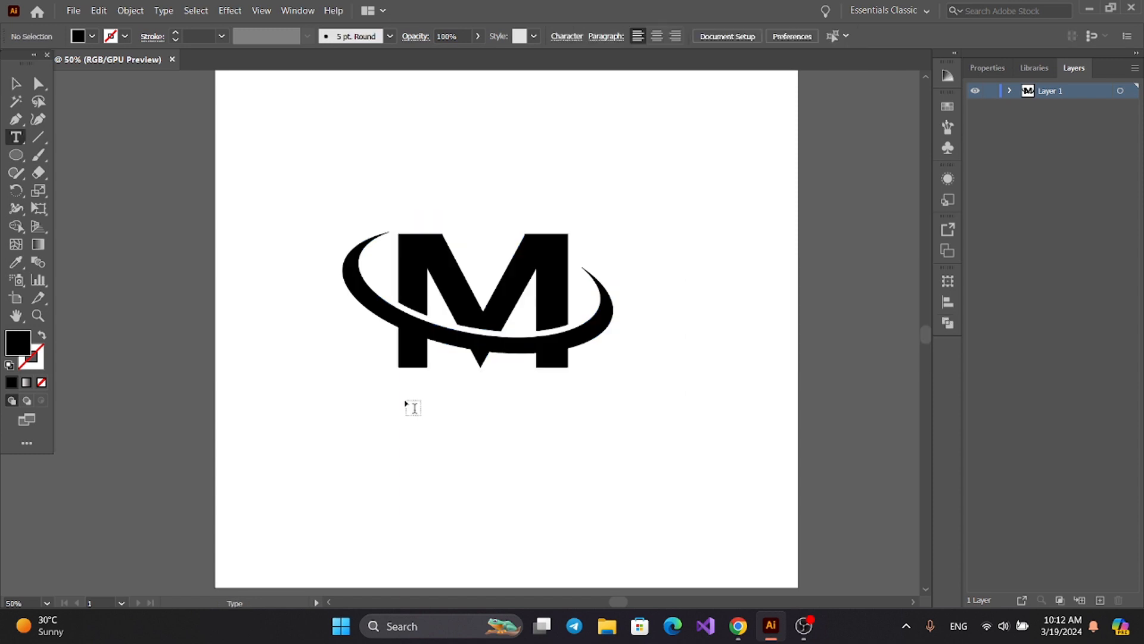
# Add the text COMPANY NAME below the logo and enlarge it to about 55 pt.
pyautogui.click(446, 421)
pyautogui.write('COMPANY B=NAME')
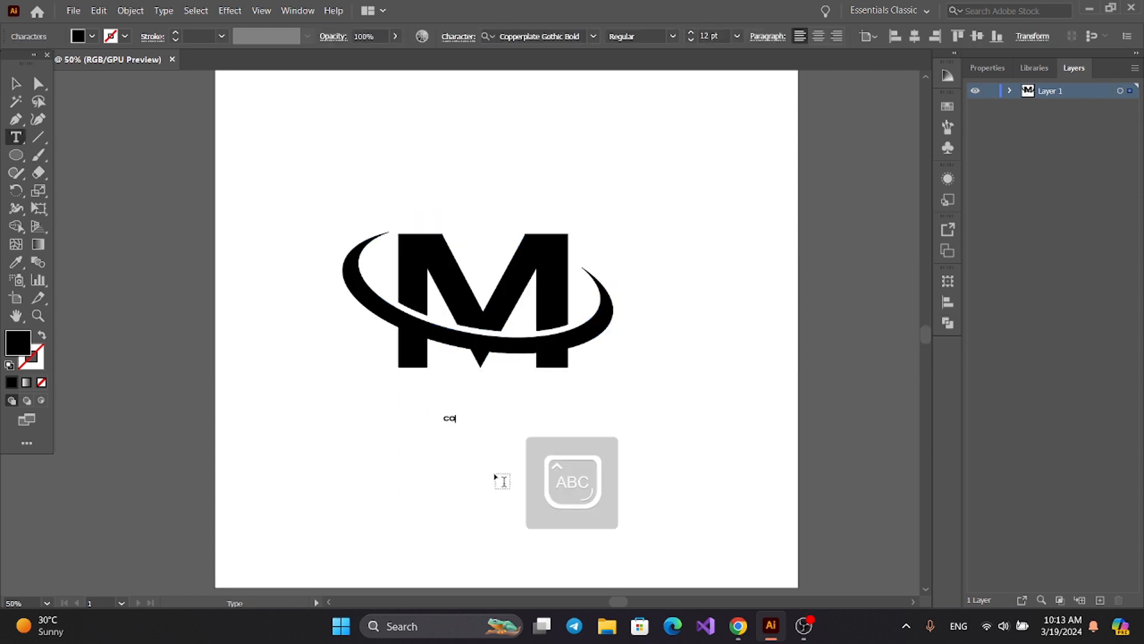
pyautogui.press('BackSpace')
pyautogui.press('BackSpace')
pyautogui.press('BackSpace')
pyautogui.write('n')
pyautogui.press('capslock')
pyautogui.click(16, 83)
pyautogui.moveTo(510, 425); pyautogui.dragTo(637, 499)
# Place a copy of the company name text slightly lower and correct the first letter of NAME to a capital N.
pyautogui.moveTo(533, 425); pyautogui.dragTo(538, 447)
pyautogui.doubleClick(548, 424)
pyautogui.press('BackSpace')
pyautogui.write('N')
pyautogui.click(16, 84)
# Replace the wording of the text line beneath the company name with YOUR SLOGAN.
pyautogui.doubleClick(456, 438)
pyautogui.hotkey('ctrl', 'a')
pyautogui.press('capslock')
pyautogui.write('Y')
pyautogui.press('BackSpace')
pyautogui.write('YOUR SLOGAN')
pyautogui.press('capslock')
pyautogui.press('capslock')
pyautogui.click(16, 83)
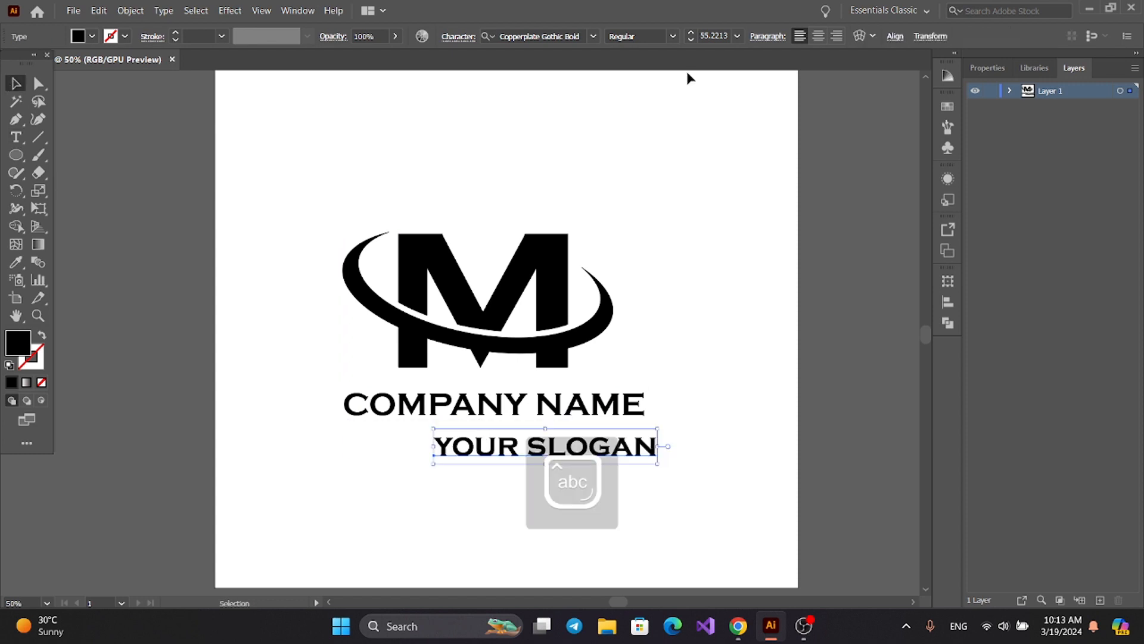
# Set the slogan's font to Adobe Gurmukhi and apply All Caps.
pyautogui.click(593, 36)
pyautogui.click(554, 286)
pyautogui.click(458, 36)
pyautogui.click(314, 191)
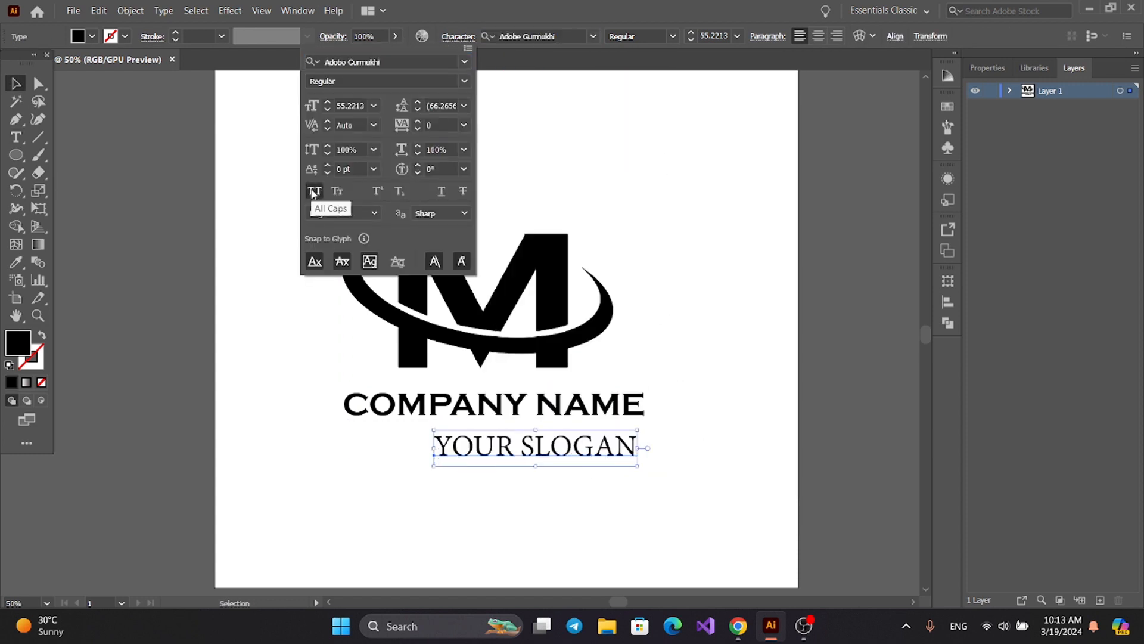
# Shrink the slogan to about 31 pt beneath the word NAME and change it to a heavier serif typeface.
pyautogui.moveTo(637, 466); pyautogui.dragTo(593, 458)
pyautogui.moveTo(558, 444); pyautogui.dragTo(609, 429)
pyautogui.click(584, 498)
pyautogui.click(596, 431)
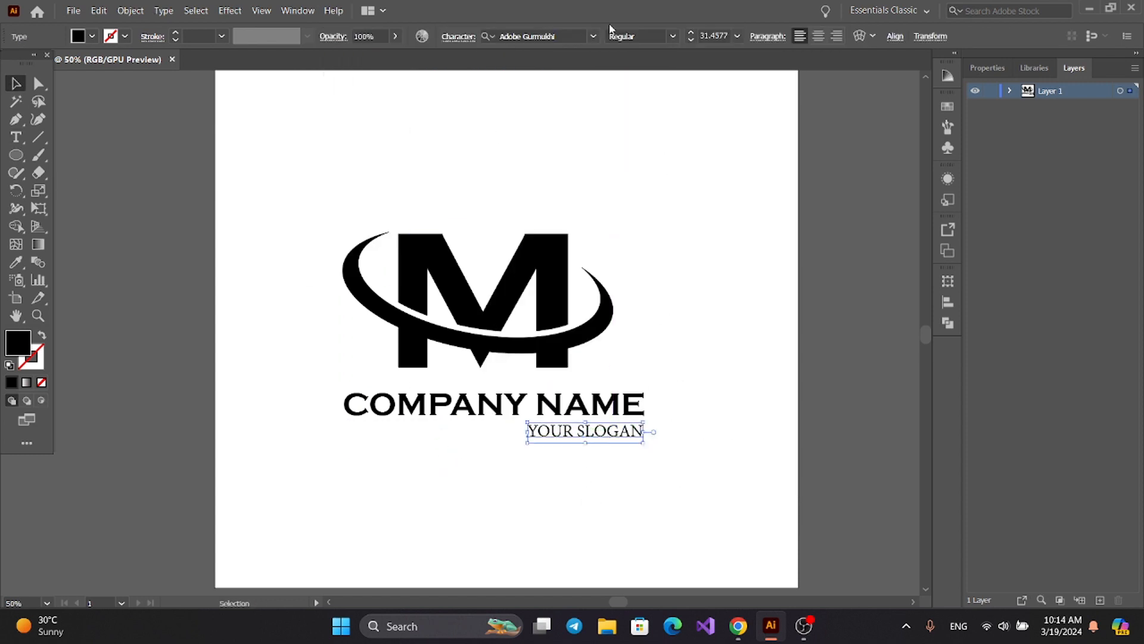
pyautogui.click(593, 37)
pyautogui.click(438, 190)
# Ungroup the M and swoosh artwork so its parts can be selected separately.
pyautogui.click(431, 335)
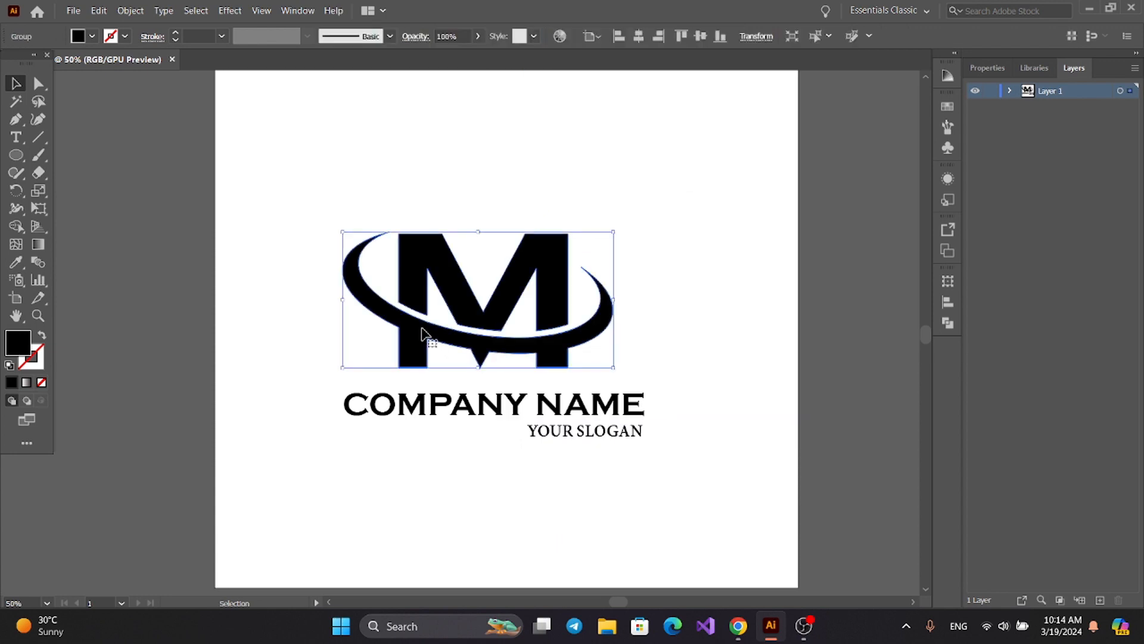
pyautogui.click(131, 11)
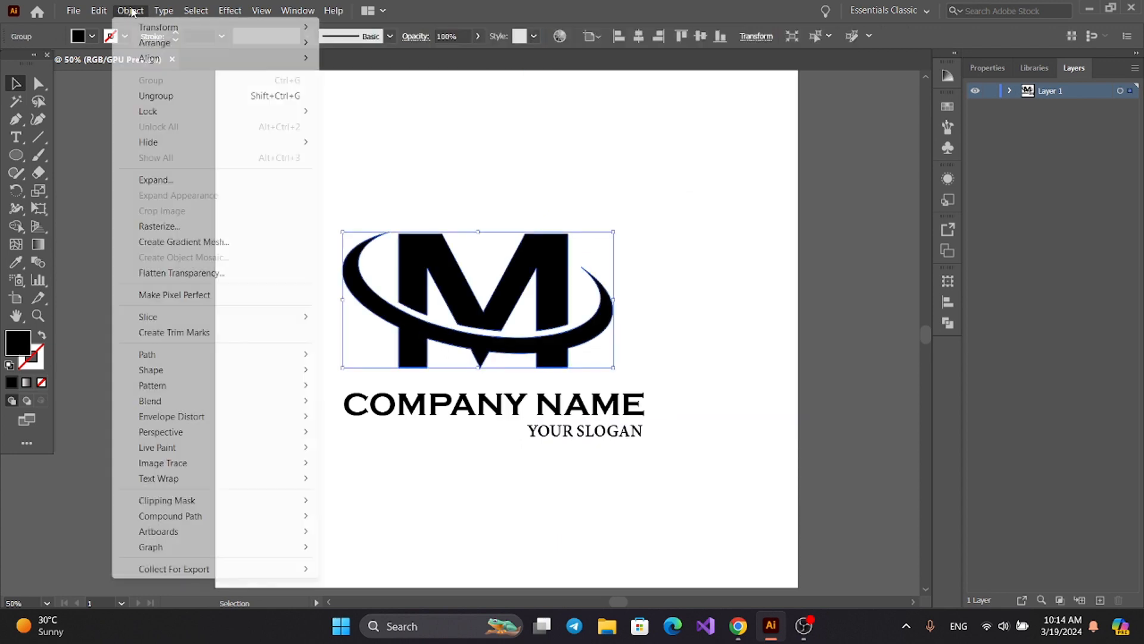
pyautogui.click(157, 95)
pyautogui.click(193, 151)
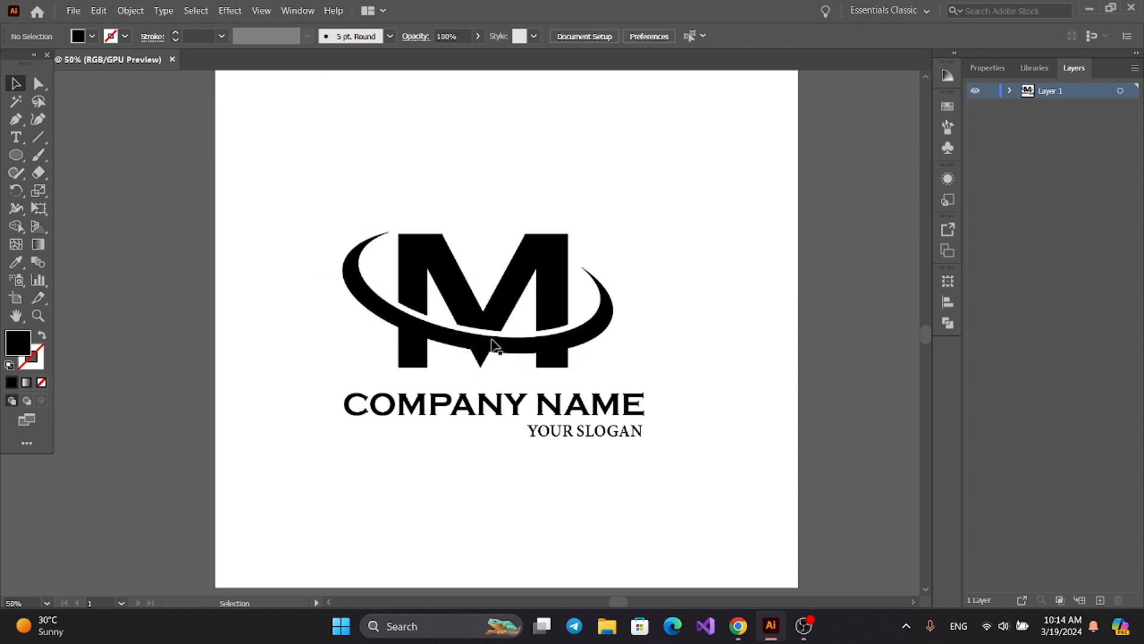
# Fill the swoosh and the joined lower parts of the M with red ff0000.
pyautogui.click(412, 330)
pyautogui.doubleClick(16, 344)
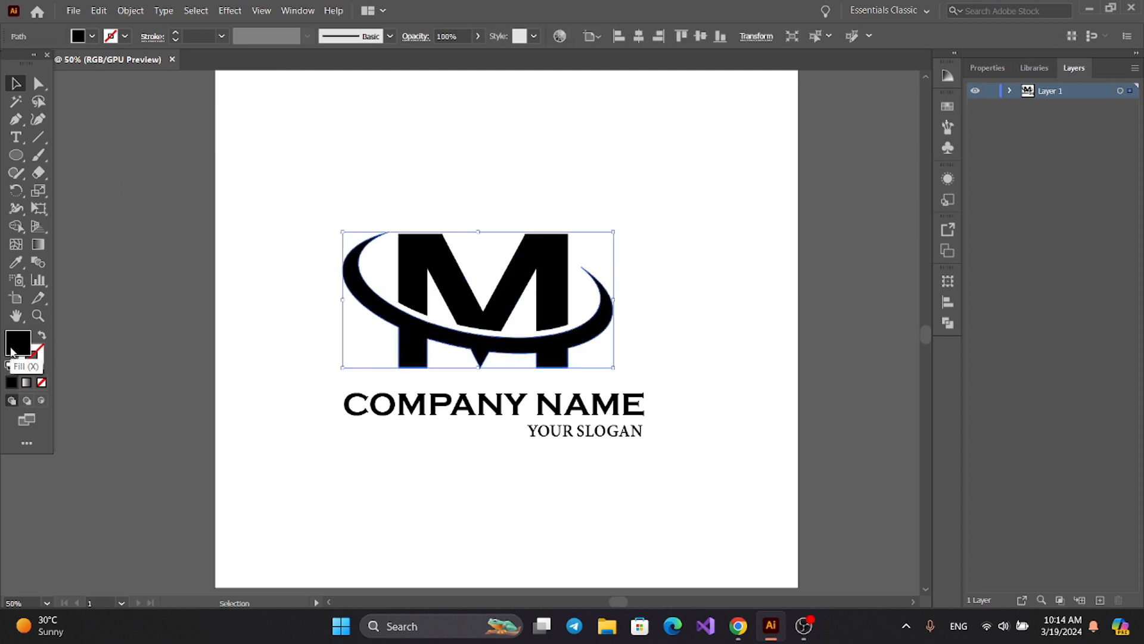
pyautogui.moveTo(644, 389); pyautogui.dragTo(664, 334)
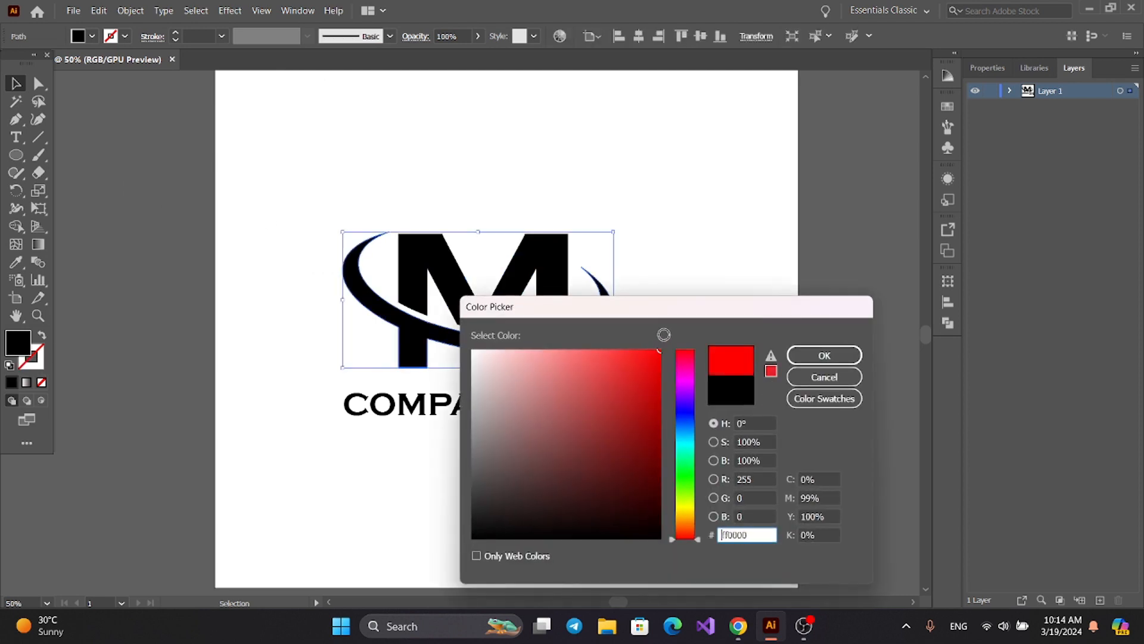
pyautogui.click(824, 355)
pyautogui.click(605, 461)
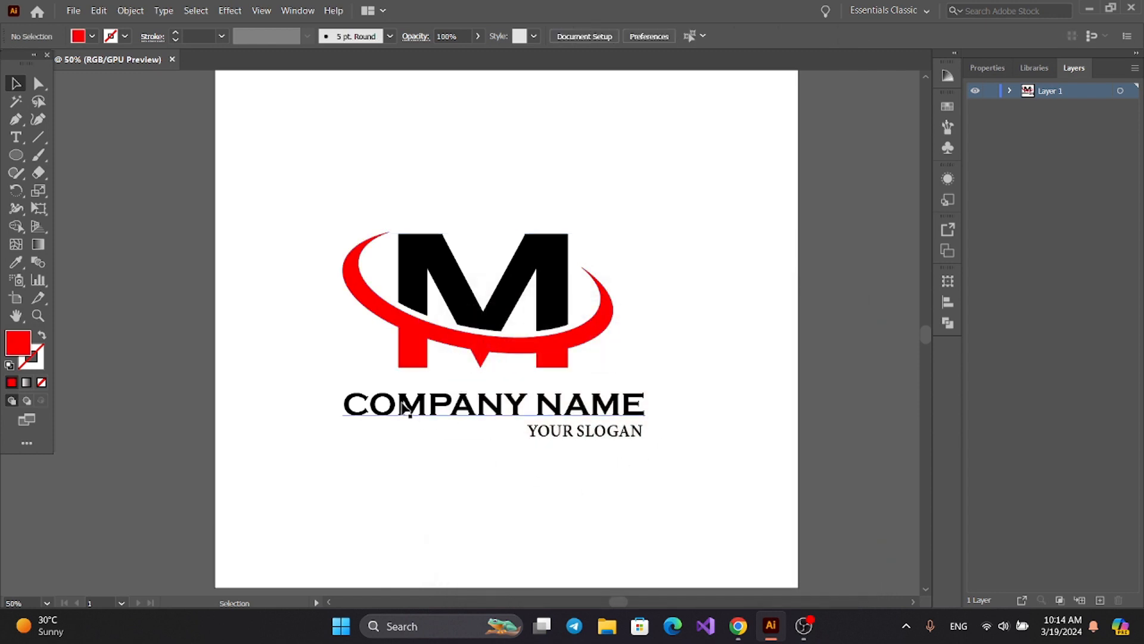
# Expand the COMPANY NAME text into shapes with Object and Fill enabled.
pyautogui.click(404, 410)
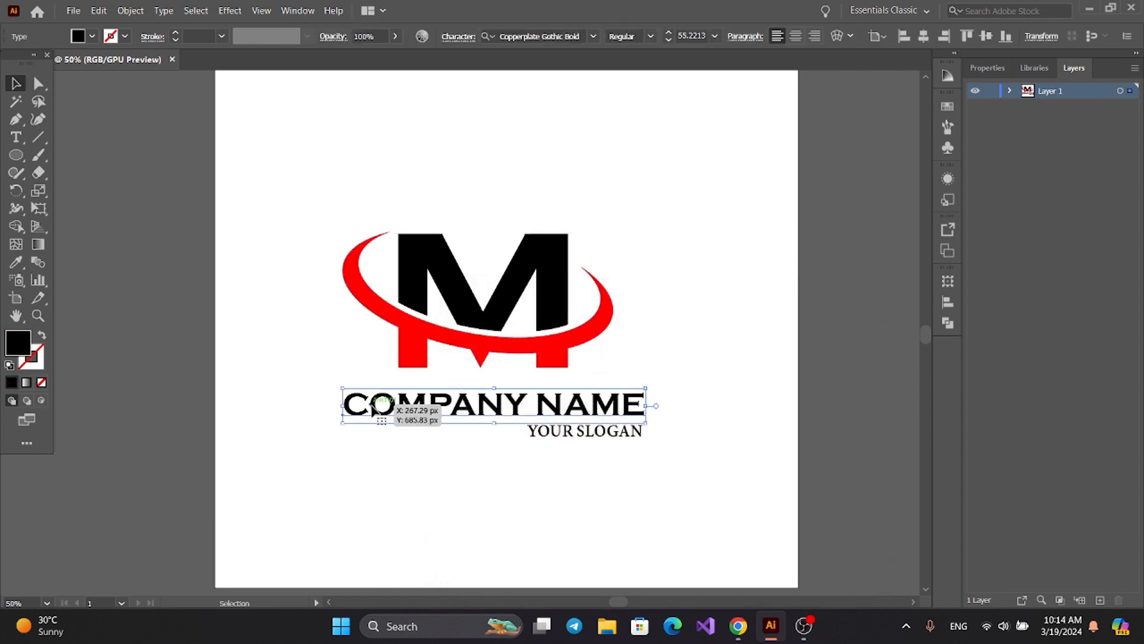
pyautogui.click(127, 10)
pyautogui.click(149, 179)
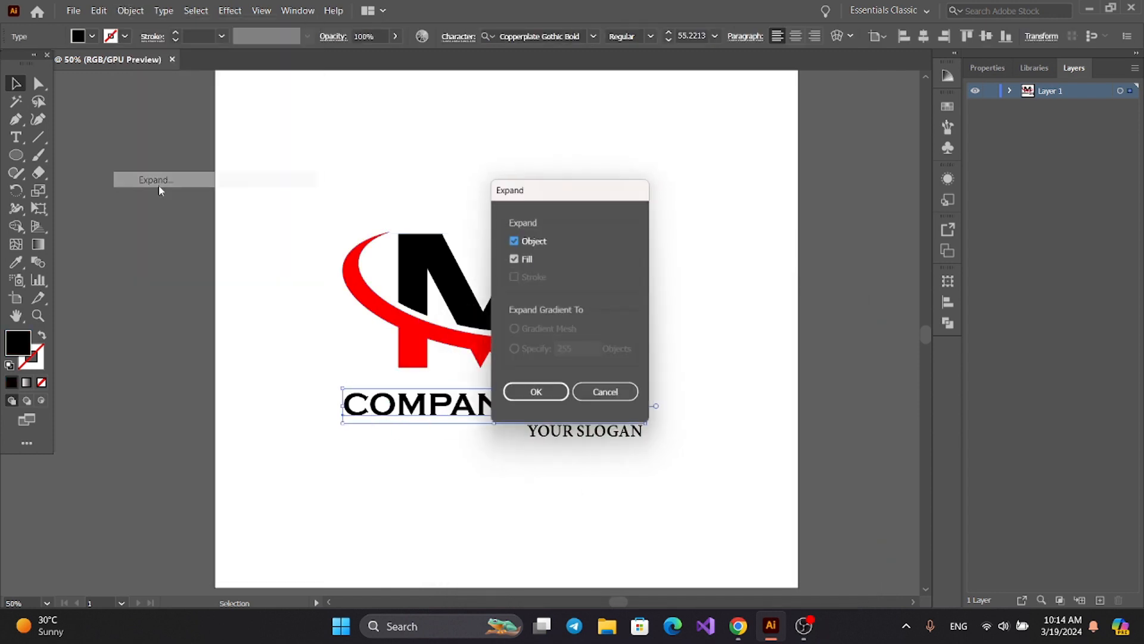
pyautogui.click(511, 395)
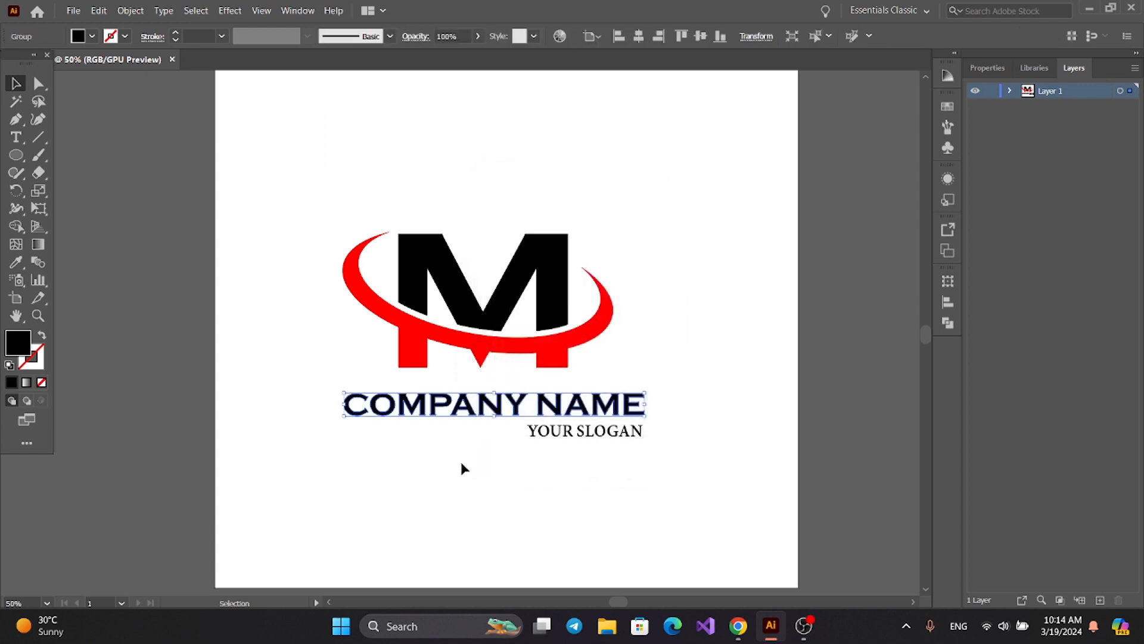
pyautogui.click(463, 467)
# Recolor the word NAME red by sampling the swoosh's color with the Eyedropper.
pyautogui.click(544, 417)
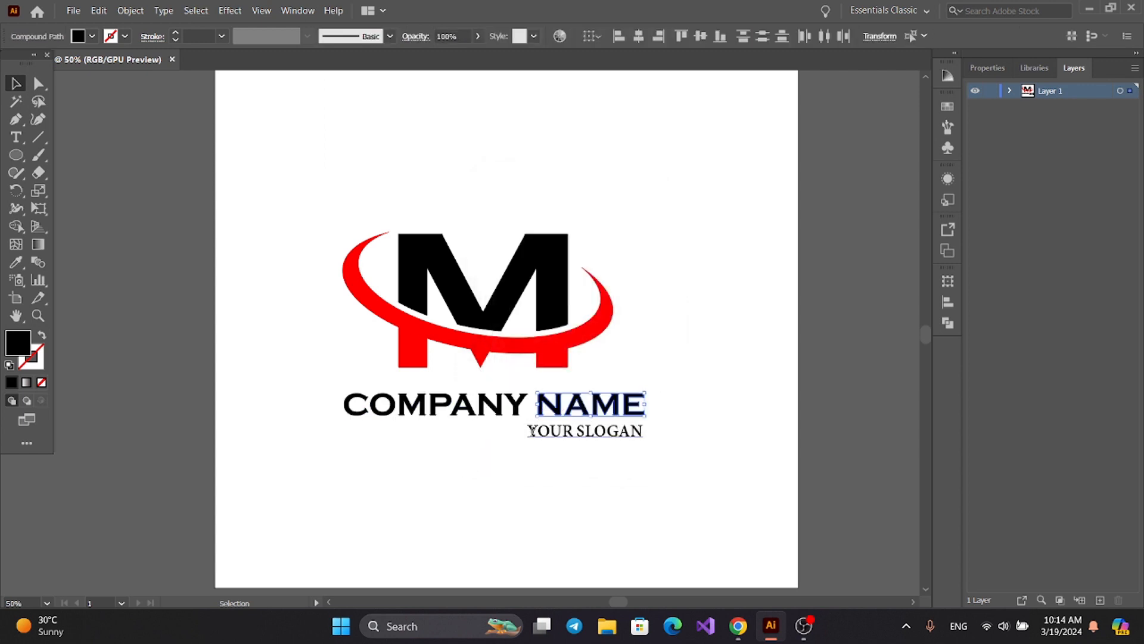
pyautogui.click(16, 262)
pyautogui.click(409, 320)
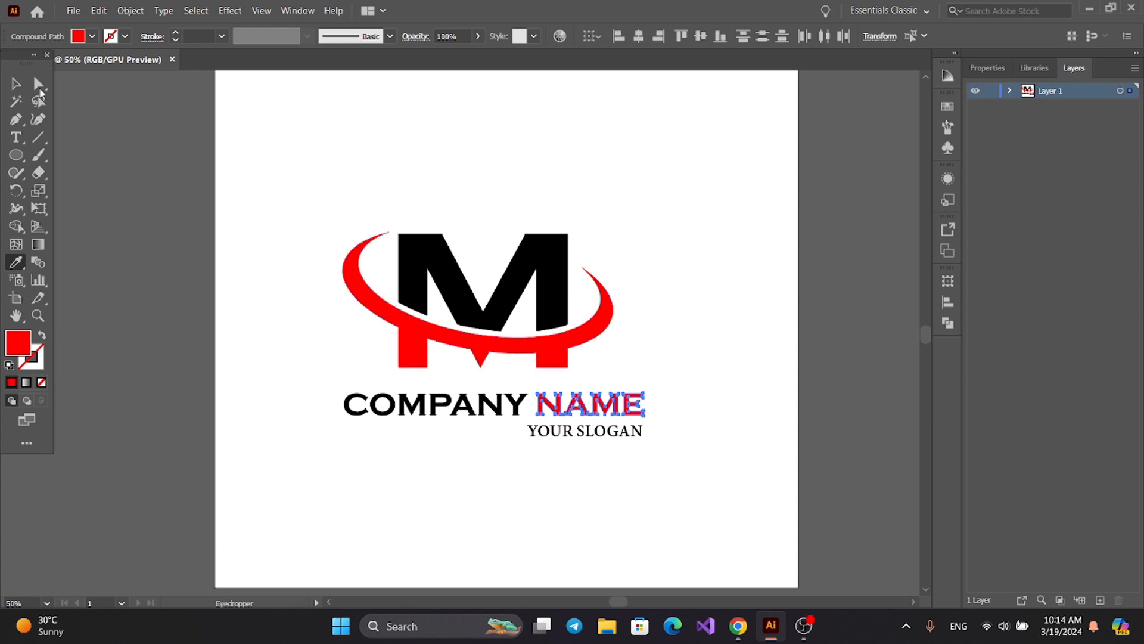
pyautogui.click(16, 84)
pyautogui.click(60, 138)
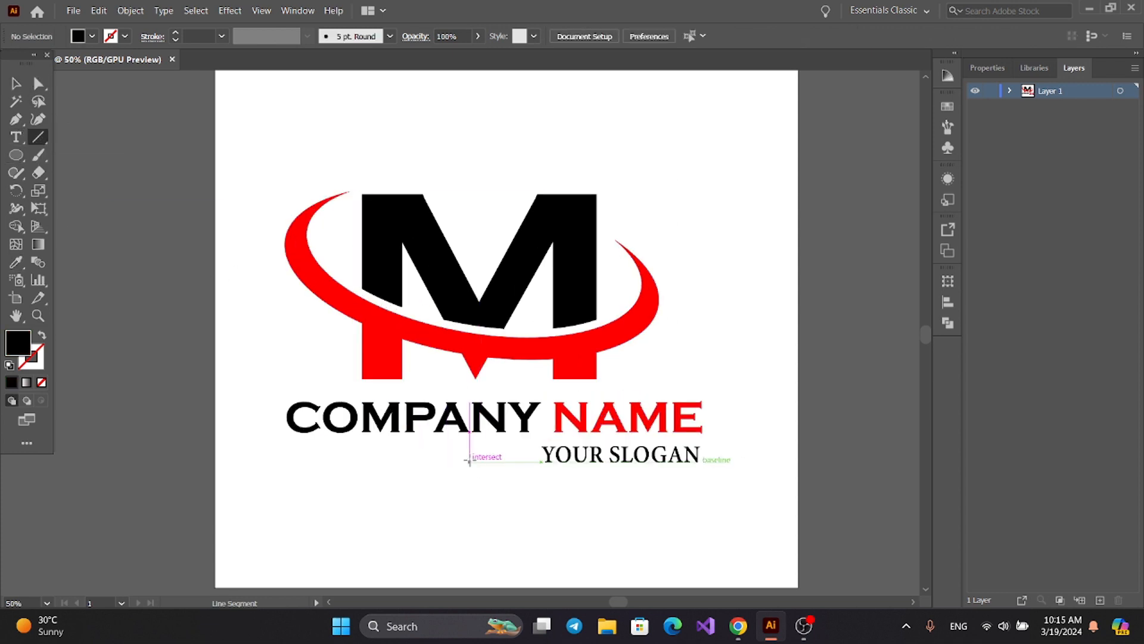
# Draw a horizontal line just before the slogan and give it a black 10 pt stroke.
pyautogui.moveTo(470, 457); pyautogui.dragTo(535, 468)
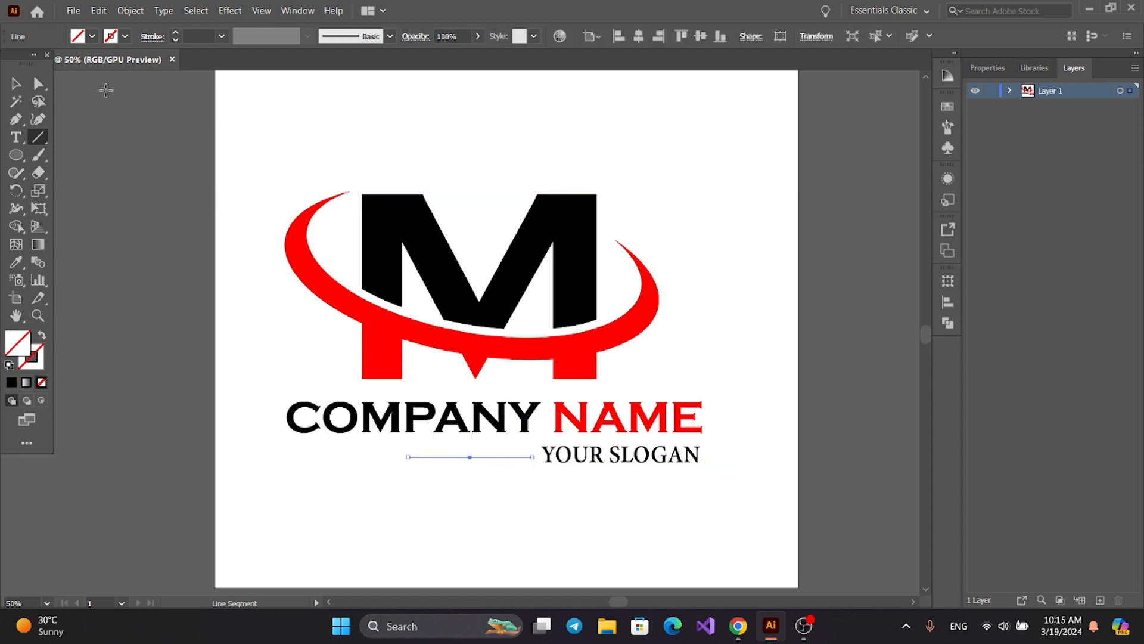
pyautogui.click(110, 37)
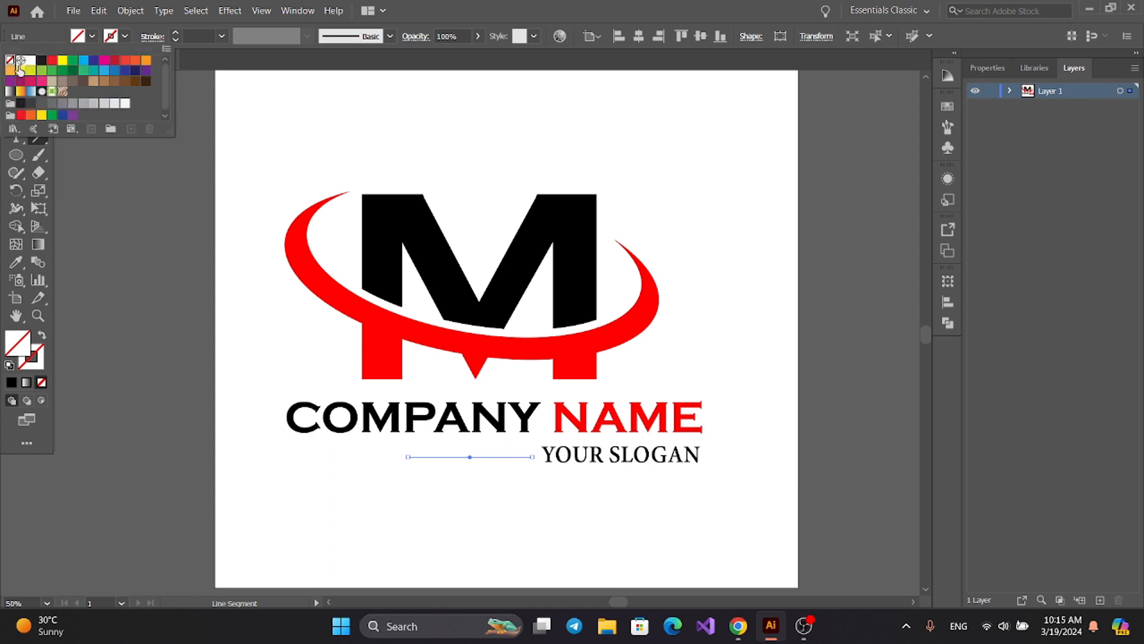
pyautogui.click(41, 61)
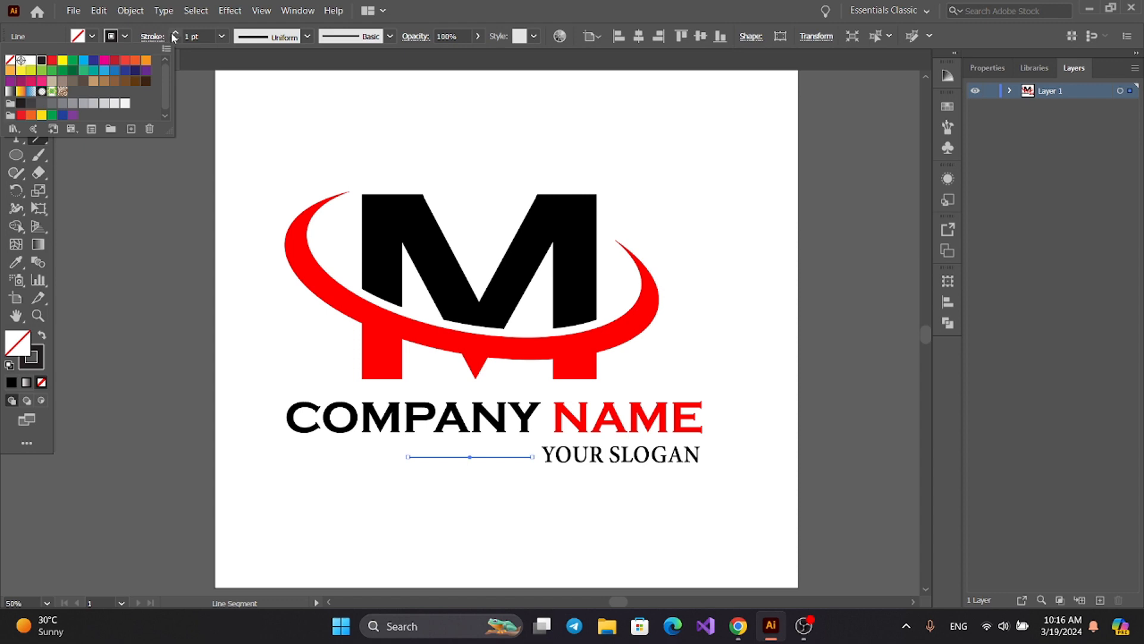
pyautogui.click(175, 34)
pyautogui.press('v')
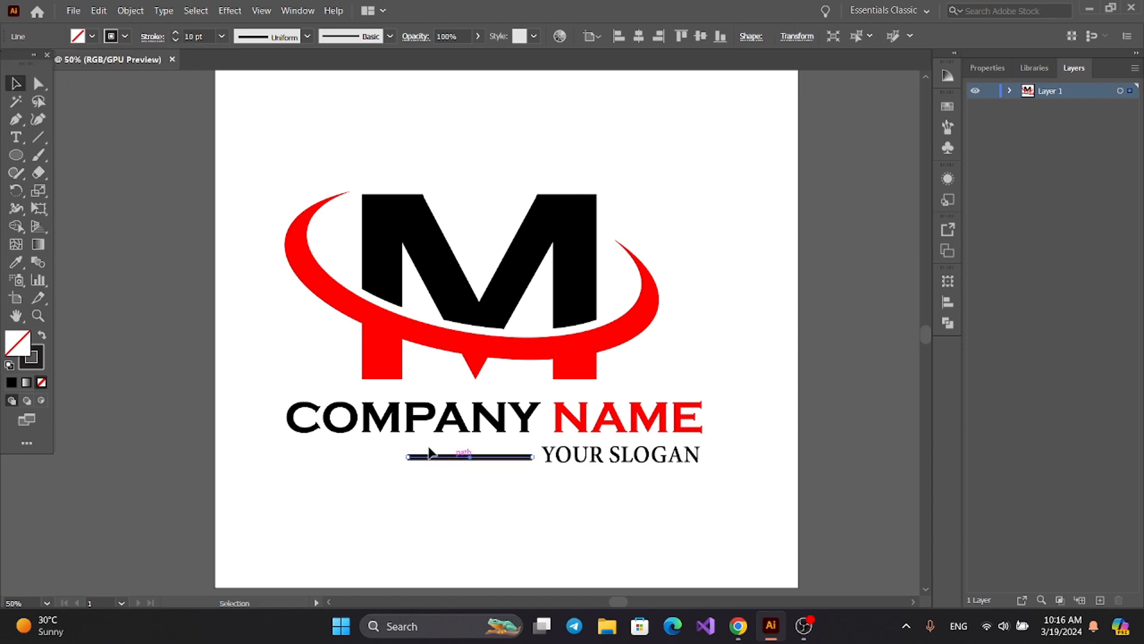
# Expand the line into a shape with Fill and Stroke enabled.
pyautogui.click(123, 12)
pyautogui.click(141, 178)
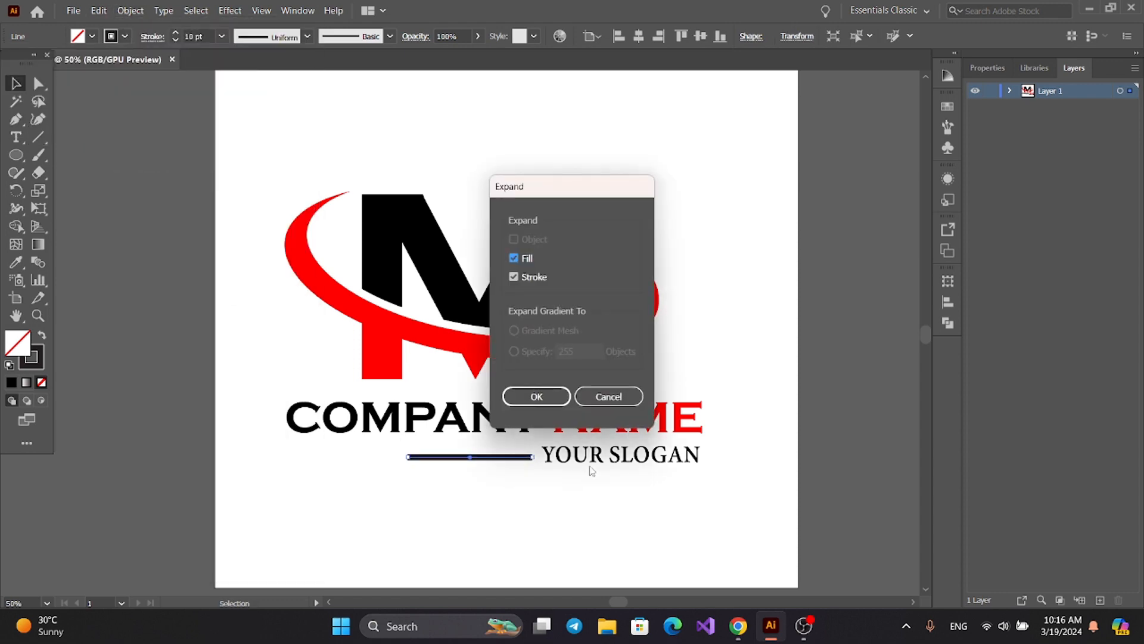
pyautogui.click(546, 397)
# Stretch the bar beside the slogan leftward until its end lines up with the start of COMPANY.
pyautogui.hotkey('ctrl', '=')
pyautogui.hotkey('ctrl', '=')
pyautogui.moveTo(335, 334); pyautogui.dragTo(95, 332)
pyautogui.click(214, 400)
pyautogui.hotkey('ctrl', '-')
pyautogui.hotkey('ctrl', '-')
pyautogui.hotkey('ctrl', '-')
pyautogui.hotkey('ctrl', '=')
pyautogui.hotkey('ctrl', '=')
pyautogui.hotkey('ctrl', '=')
pyautogui.click(220, 332)
pyautogui.click(145, 391)
pyautogui.hotkey('ctrl', '-')
pyautogui.hotkey('ctrl', '-')
pyautogui.hotkey('ctrl', '-')
pyautogui.hotkey('ctrl', '=')
# Recolor the bar red by sampling the swoosh's color with the Eyedropper.
pyautogui.click(301, 332)
pyautogui.click(16, 262)
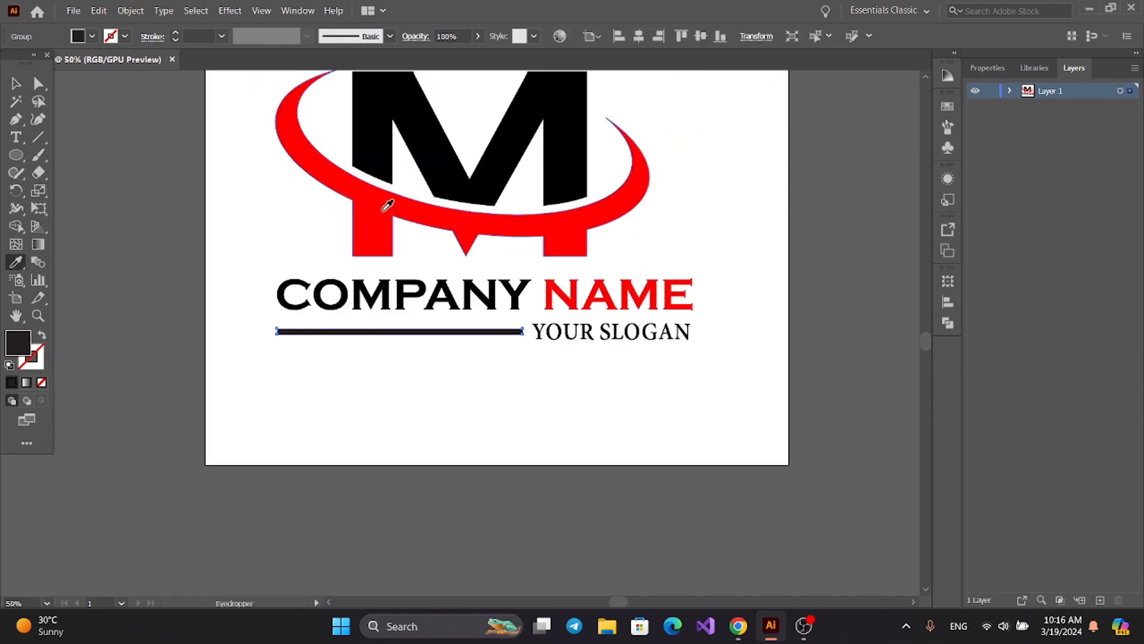
pyautogui.click(383, 211)
pyautogui.click(16, 84)
# Select the whole logo and shift it slightly up and right on the artboard.
pyautogui.hotkey('ctrl', '-')
pyautogui.hotkey('ctrl', '-')
pyautogui.hotkey('ctrl', 'a')
pyautogui.moveTo(446, 273)
pyautogui.mouseDown()
pyautogui.moveTo(468, 268)
pyautogui.moveTo(456, 264)
pyautogui.mouseUp()
pyautogui.click(483, 361)
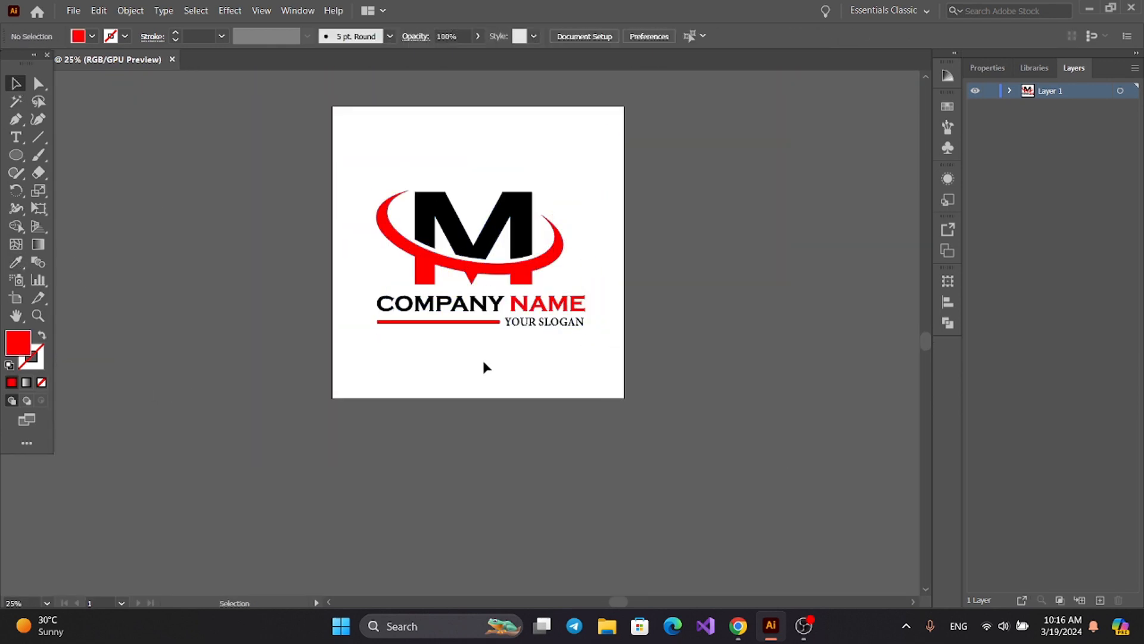
# Open the export options for the finished logo.
pyautogui.click(75, 10)
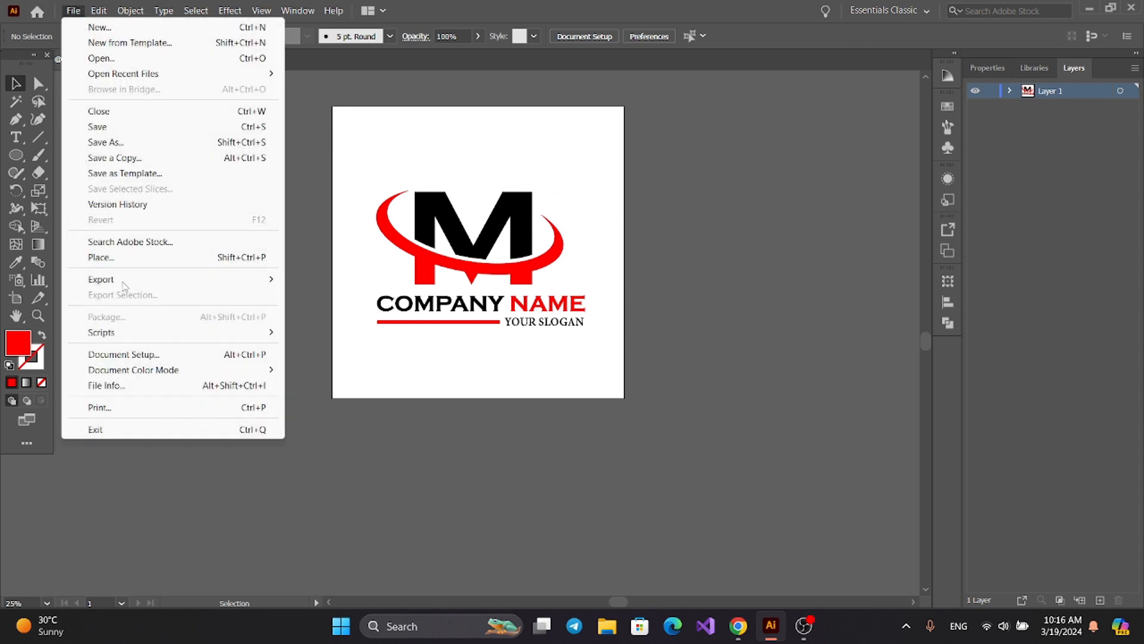
pyautogui.moveTo(124, 283)
pyautogui.click(312, 280)
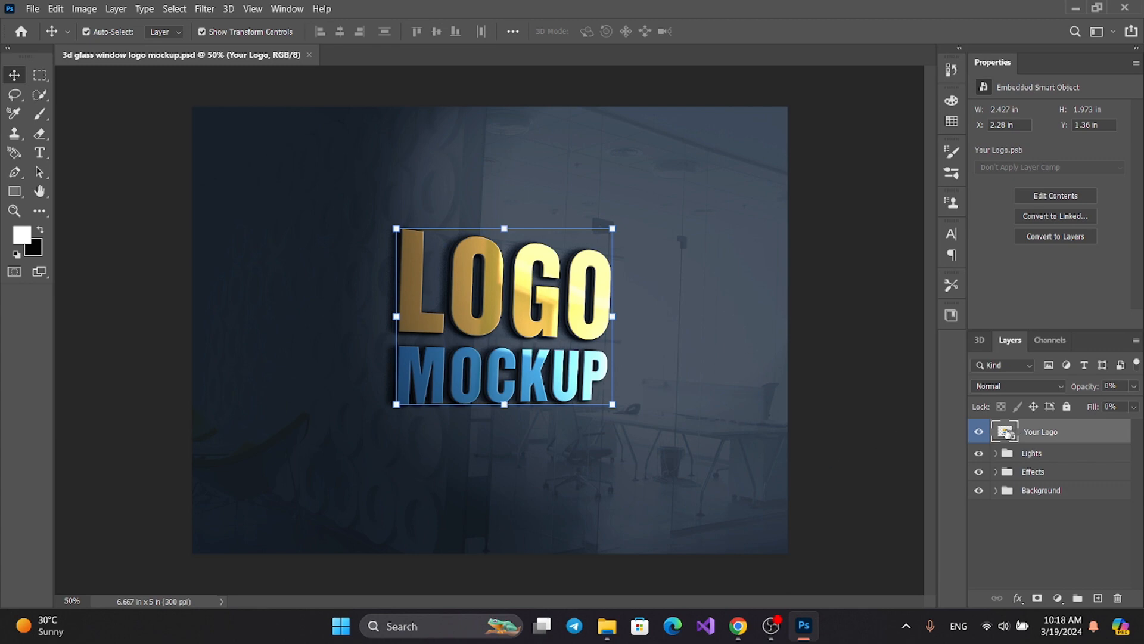
# In Photoshop, open the Your Logo smart object of the glass window mockup and hide its Preview logo layer.
pyautogui.doubleClick(1005, 432)
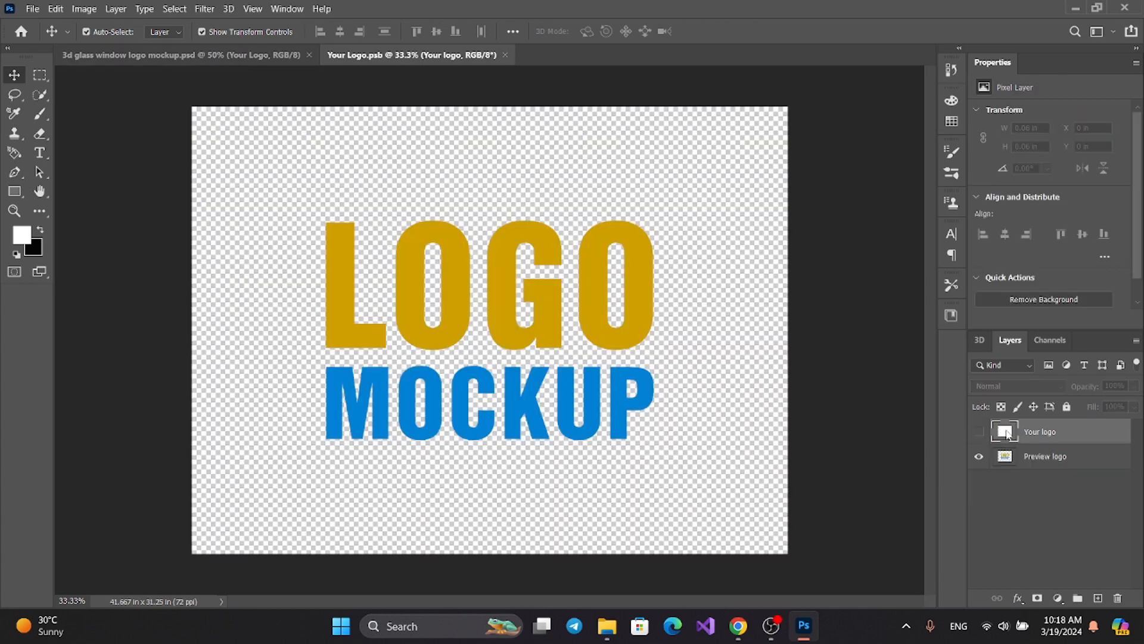
pyautogui.click(979, 457)
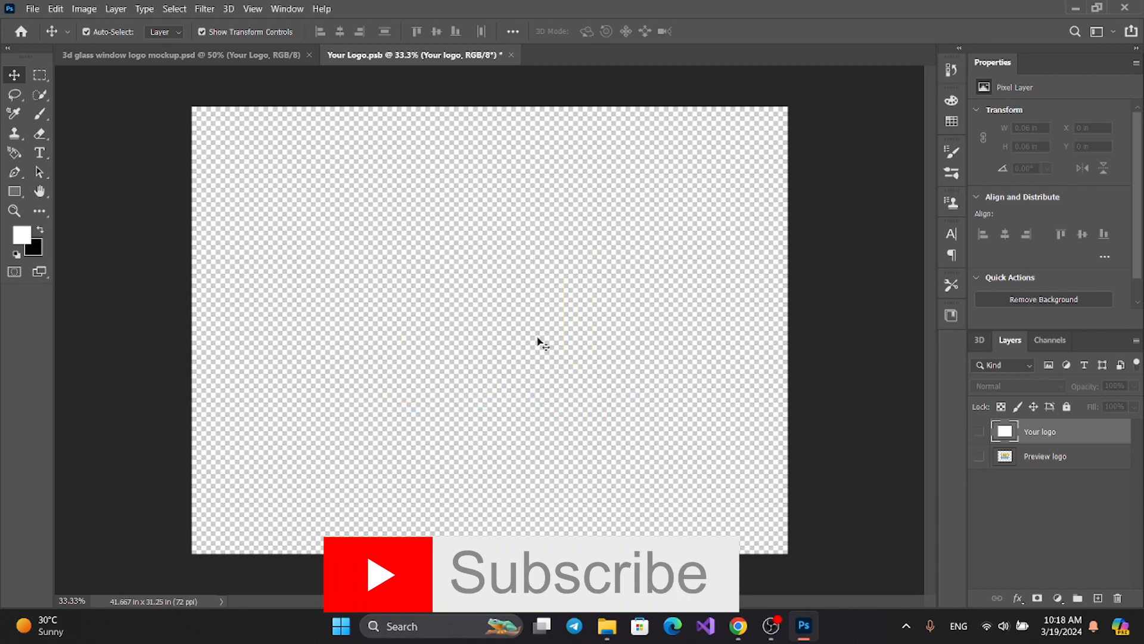
# Place the logo image 38 from the Desktop into the smart object as an embedded file.
pyautogui.click(23, 10)
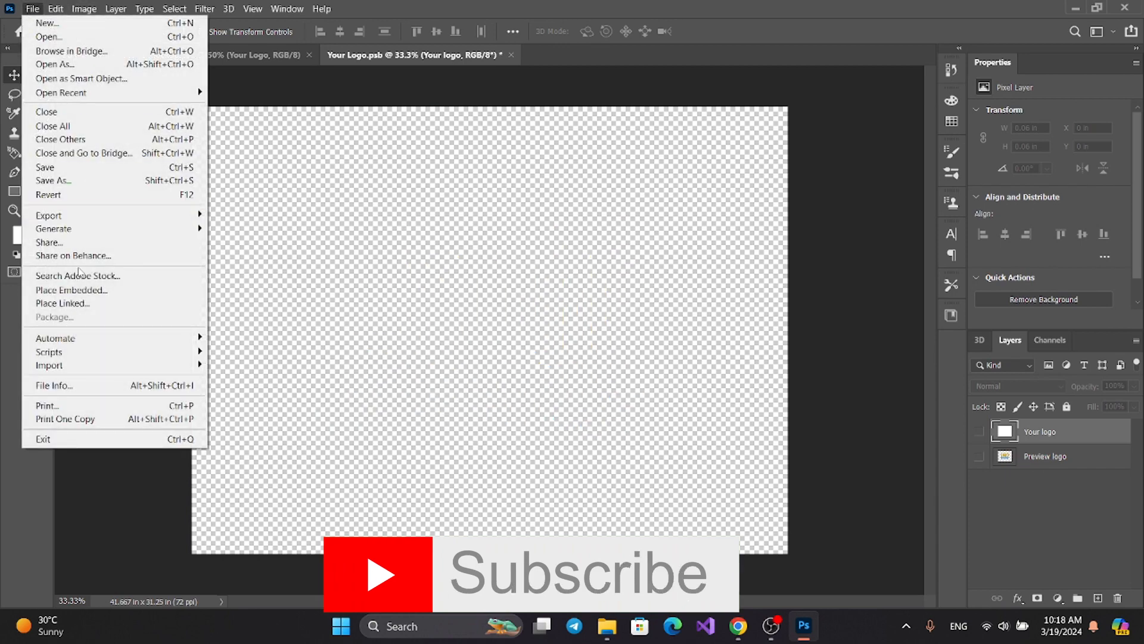
pyautogui.click(91, 292)
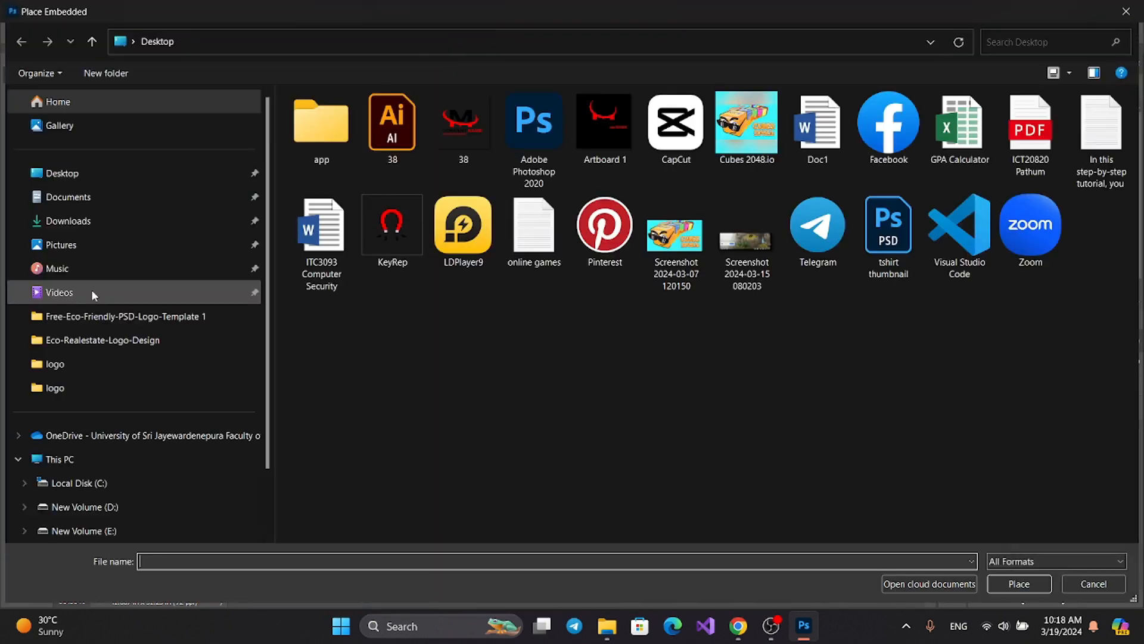
pyautogui.click(459, 112)
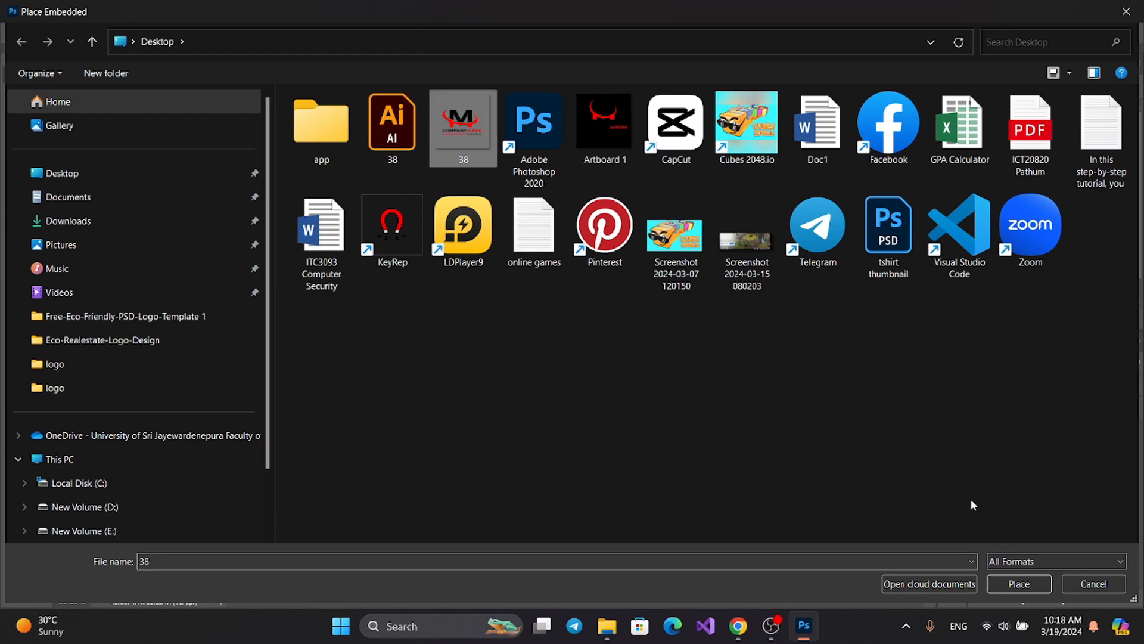
pyautogui.click(1016, 586)
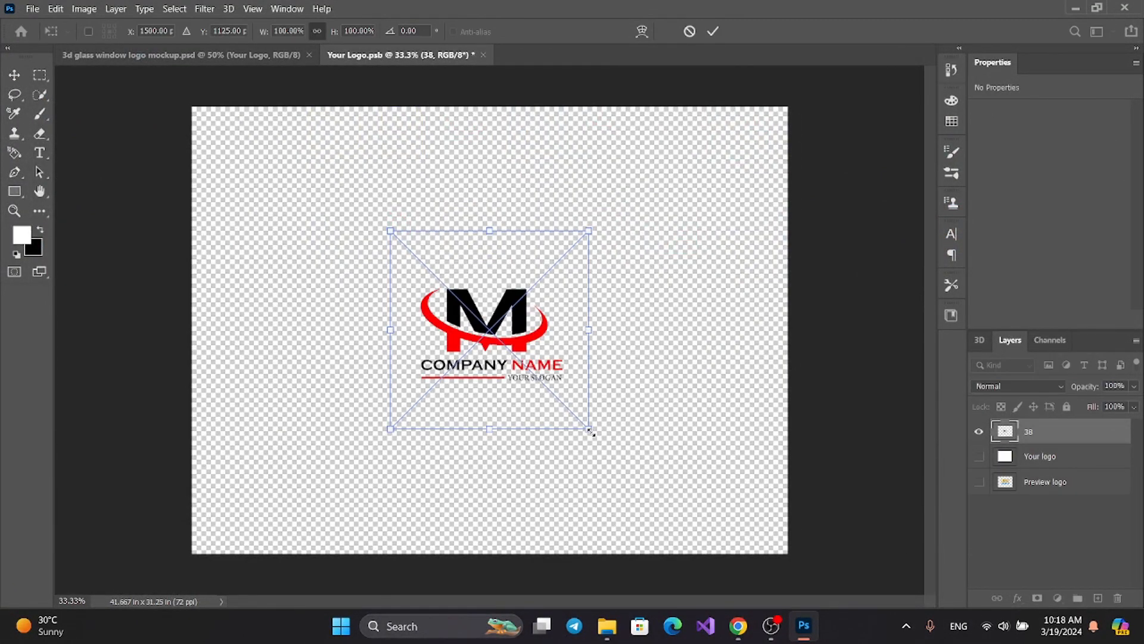
# Scale the placed logo proportionally to 308.20% and close Your Logo.psb with its changes saved.
pyautogui.moveTo(593, 433); pyautogui.dragTo(864, 572)
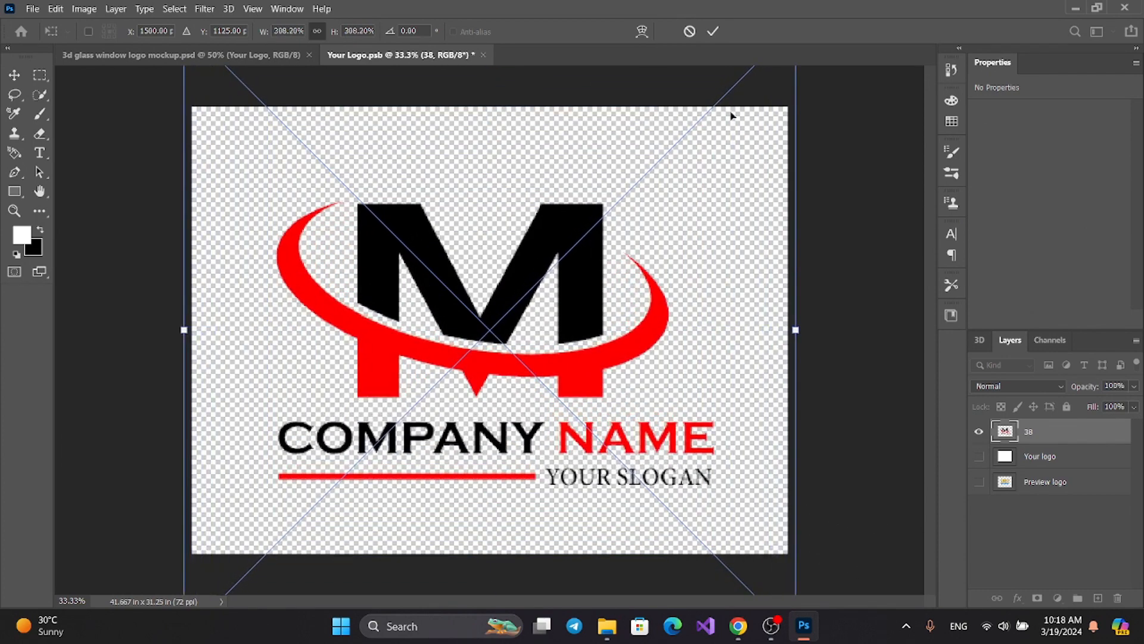
pyautogui.click(718, 30)
pyautogui.click(484, 55)
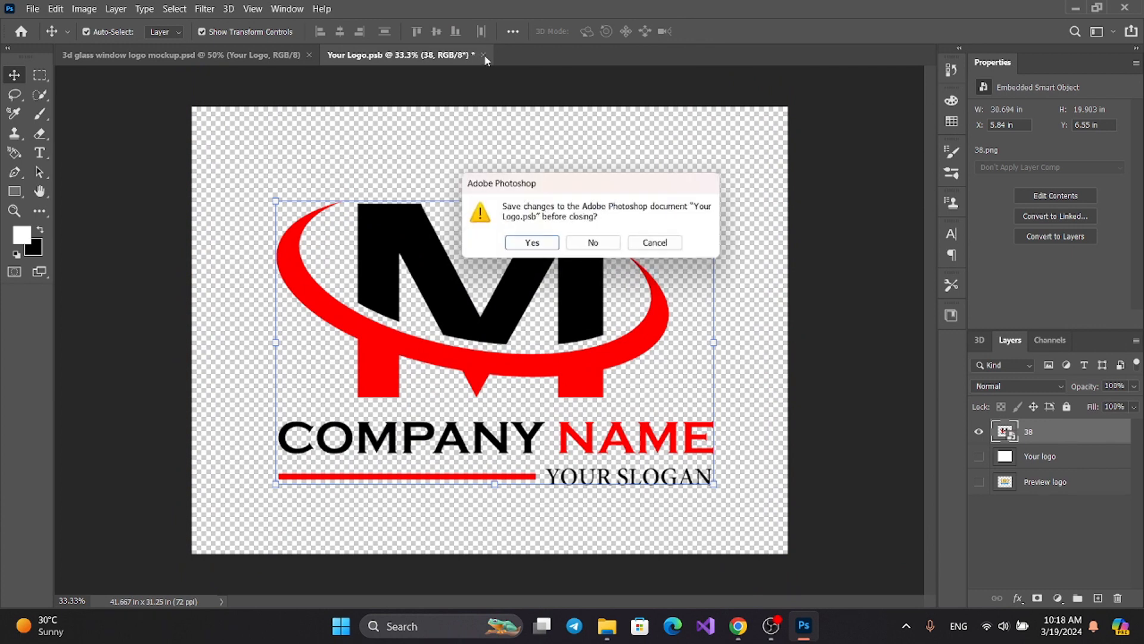
pyautogui.click(532, 242)
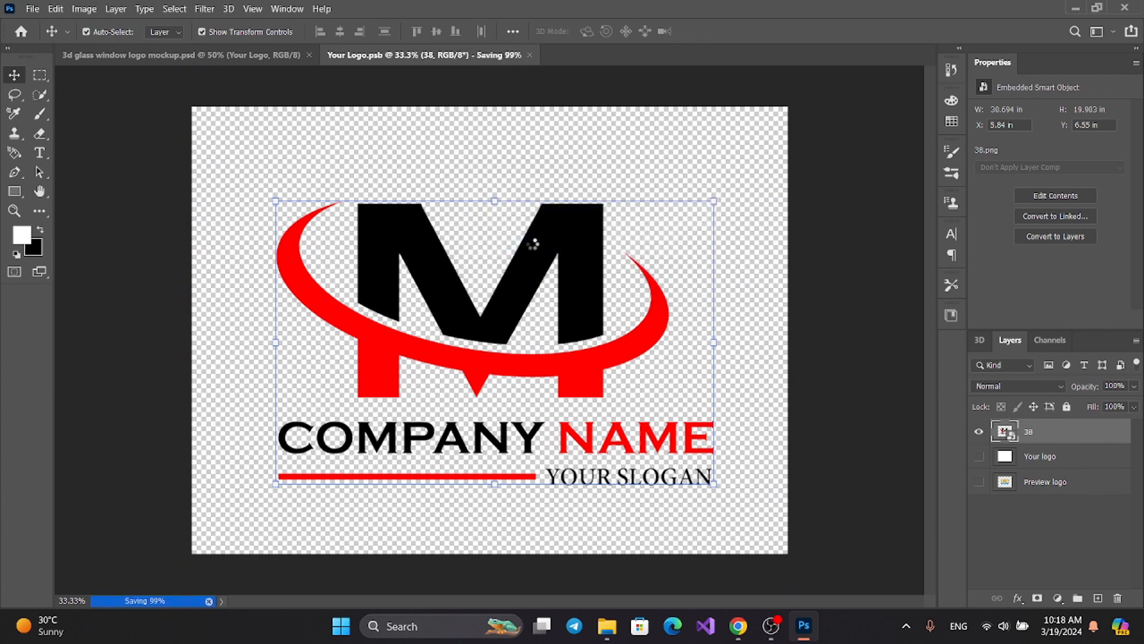